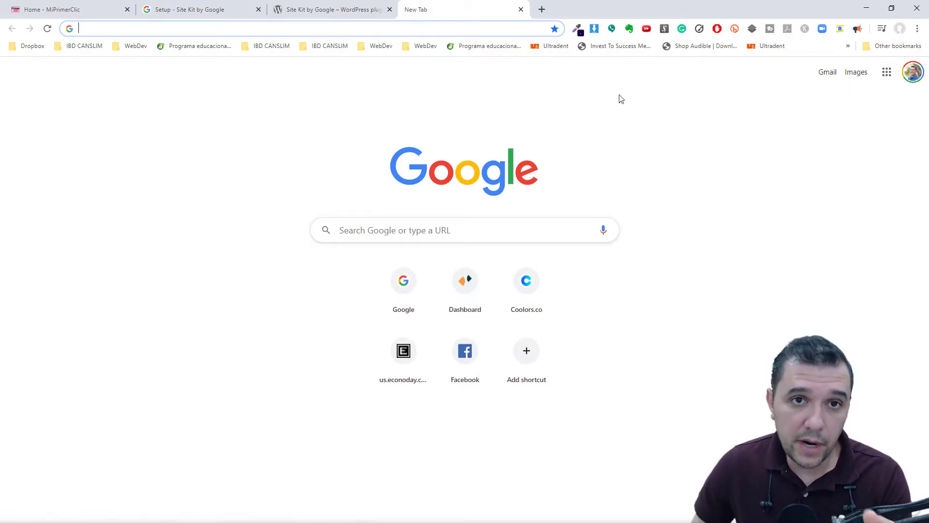
click(305, 13)
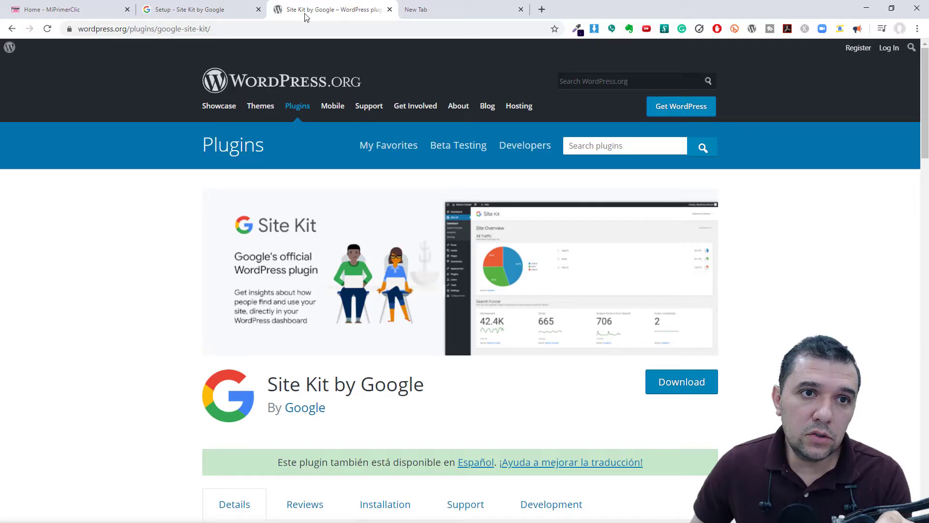
click(196, 11)
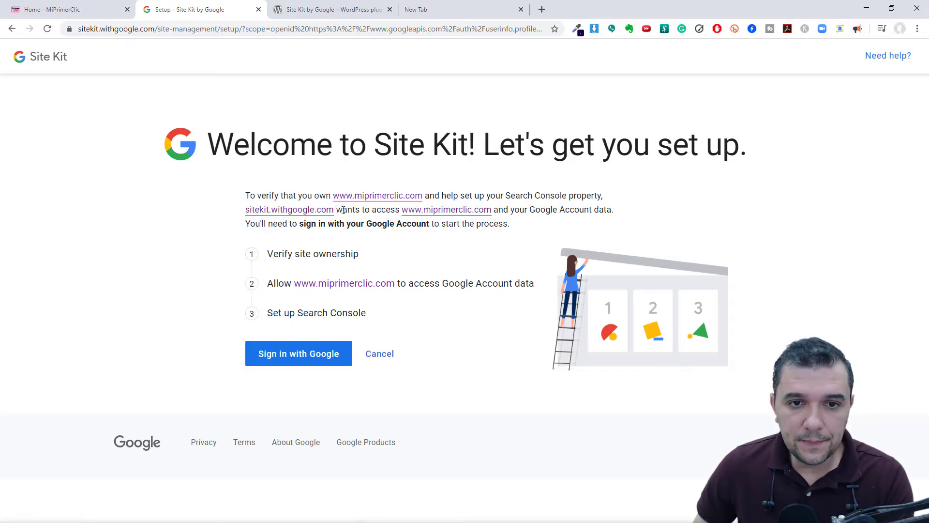
drag(343, 210, 401, 210)
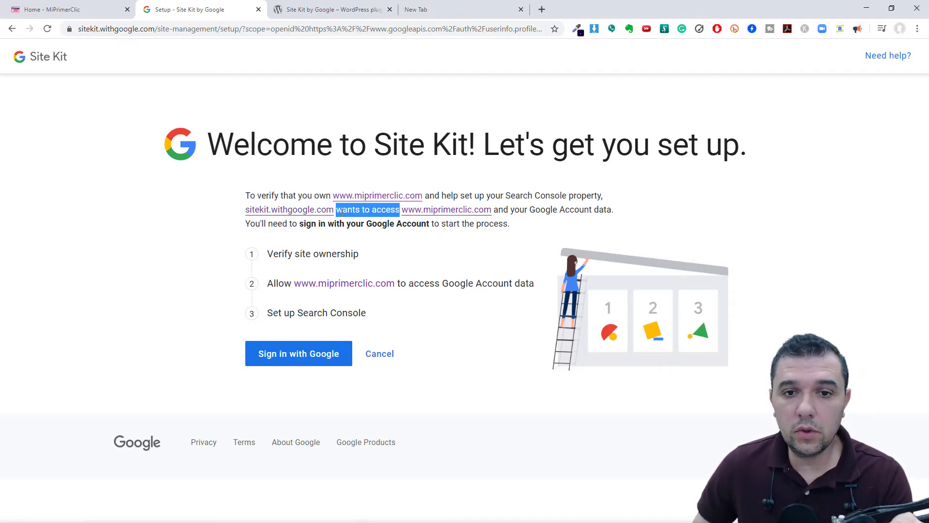
click(404, 244)
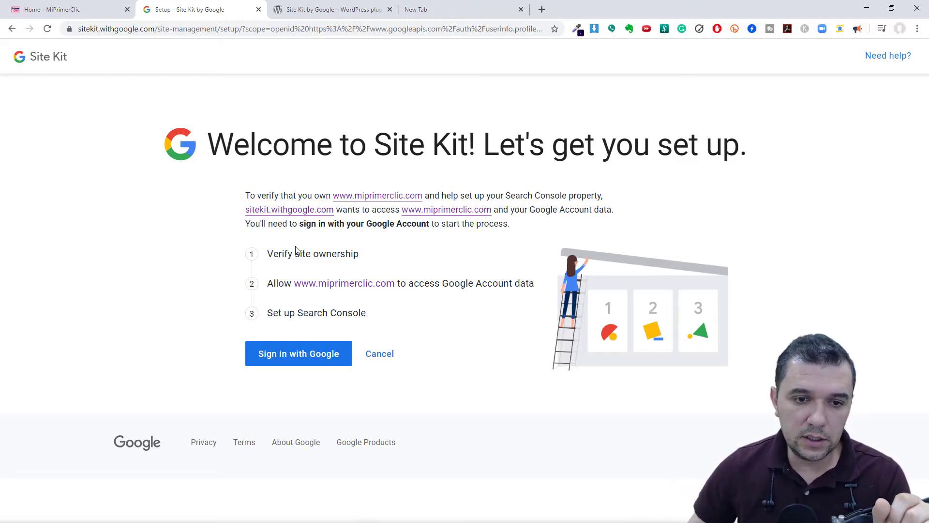
click(315, 357)
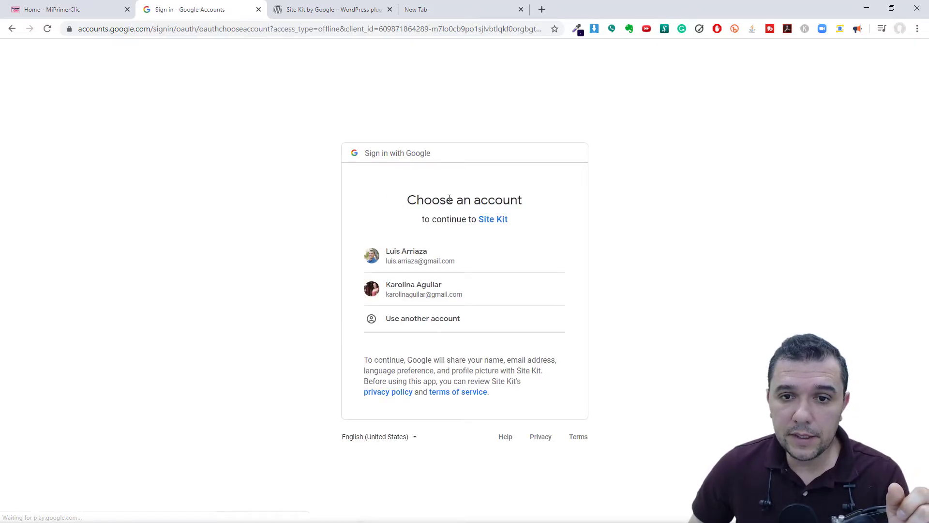
click(413, 259)
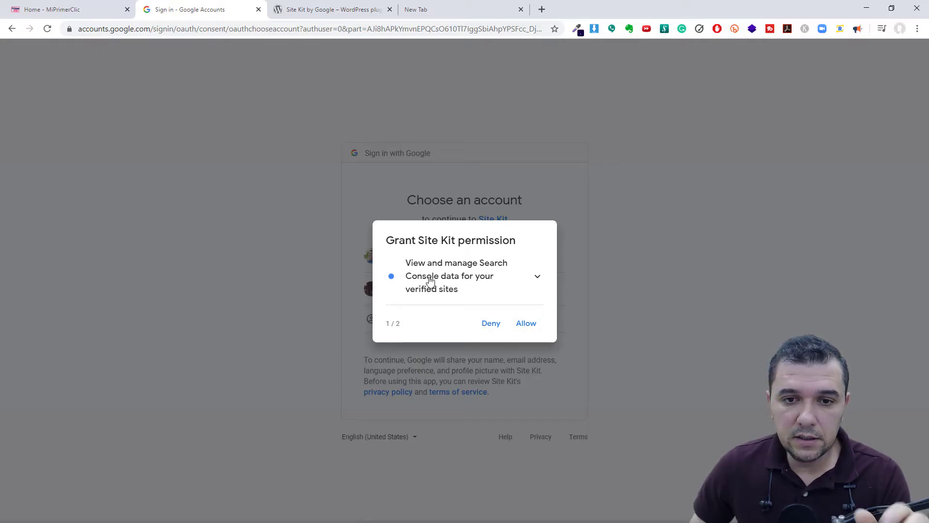
Grant Site Kit permission to manage Search Console data and the list of controlled sites and domains, and confirm the choices
triple_click(459, 289)
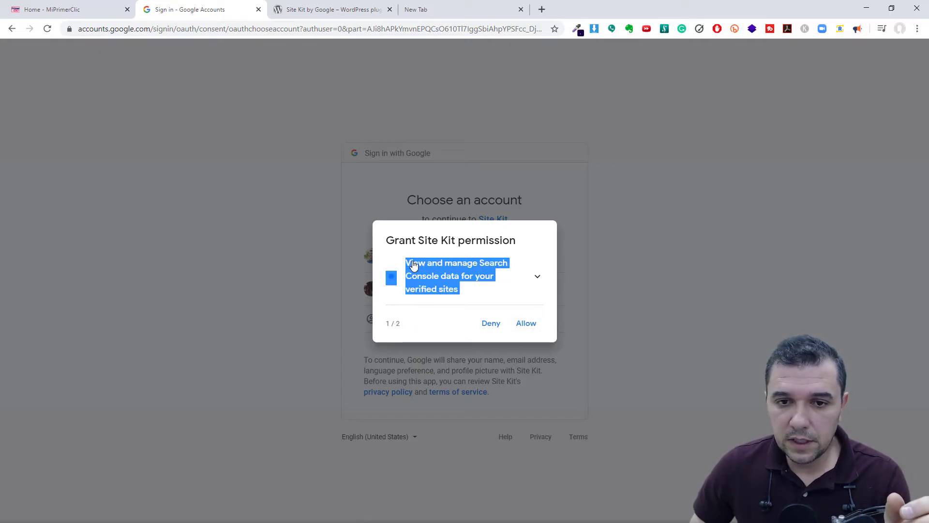
click(439, 286)
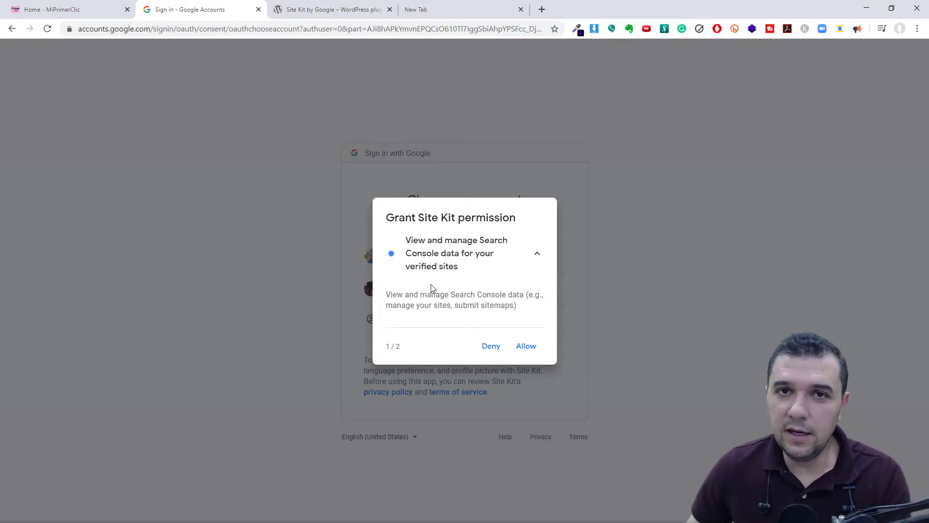
click(526, 347)
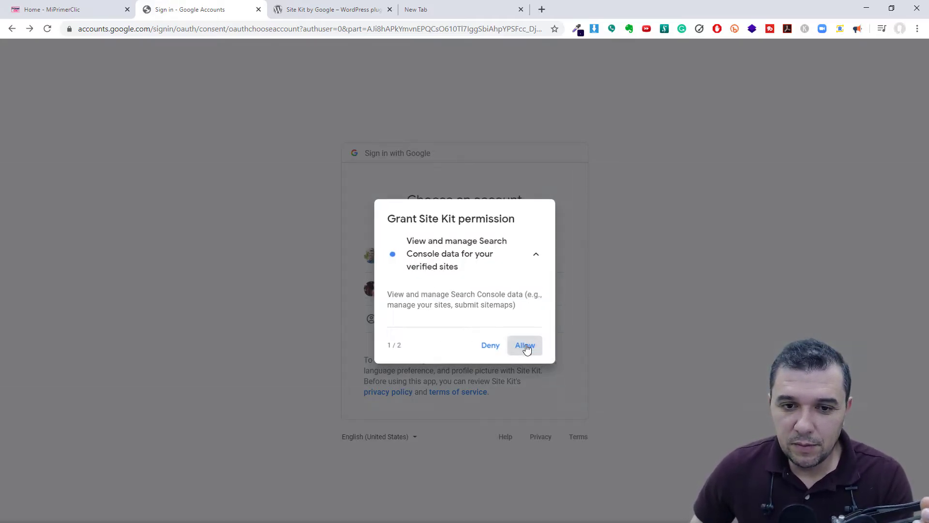
click(524, 315)
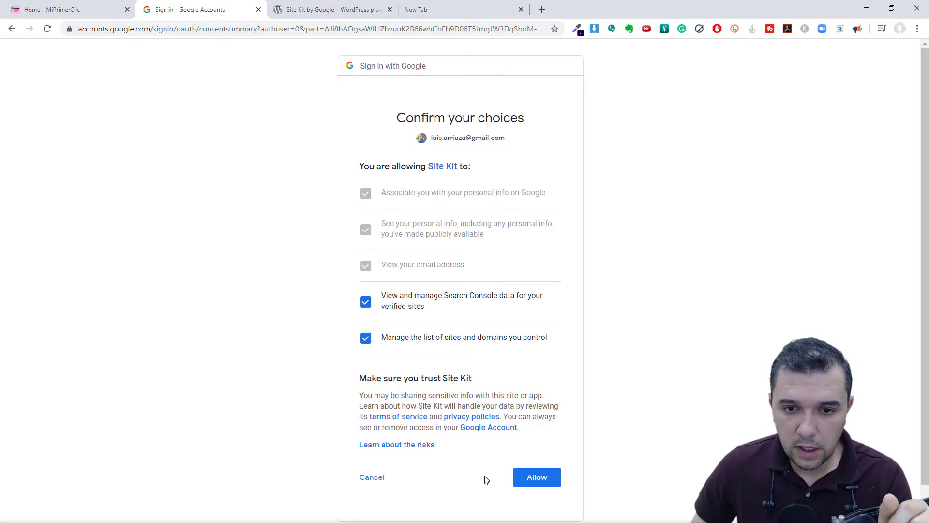
click(543, 483)
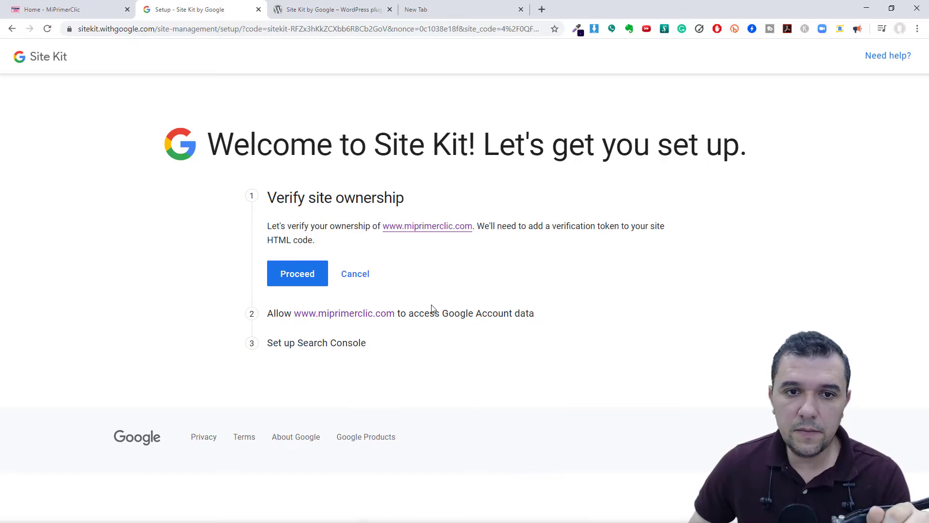
drag(268, 197, 400, 193)
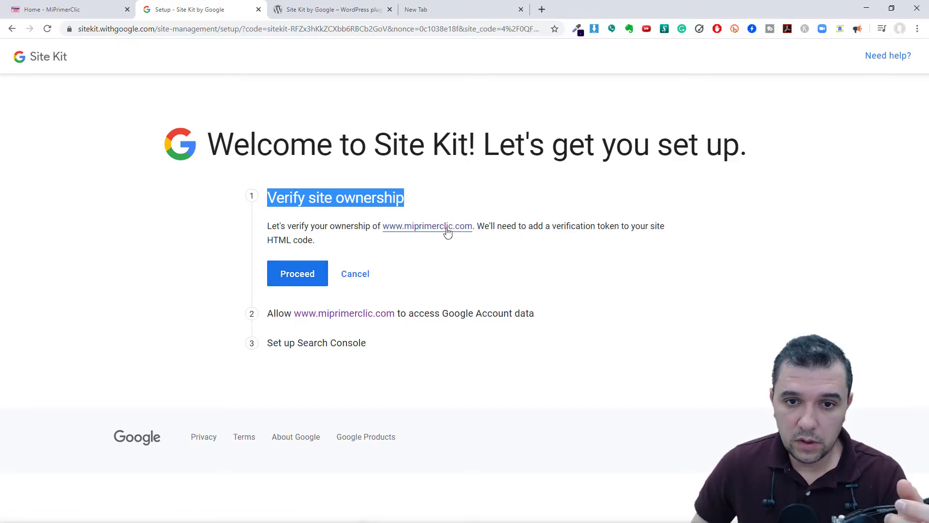
click(297, 274)
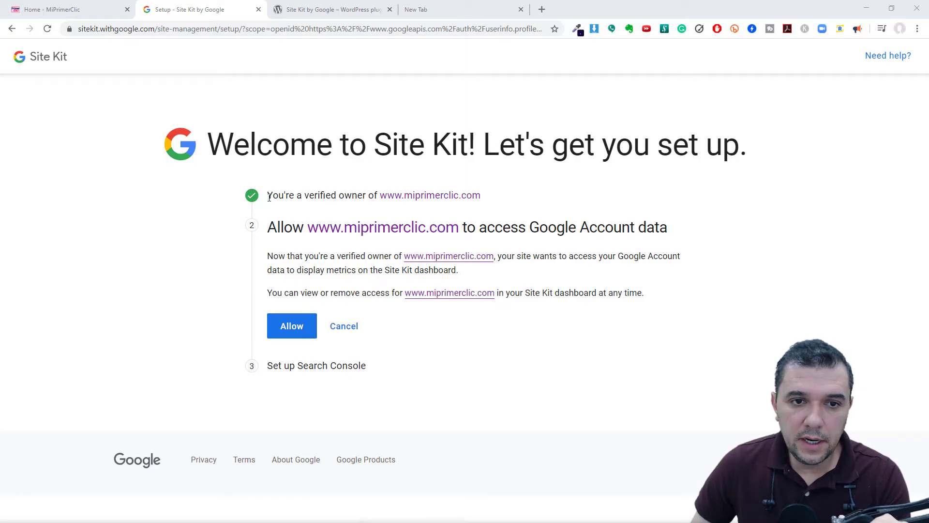
drag(267, 195, 364, 196)
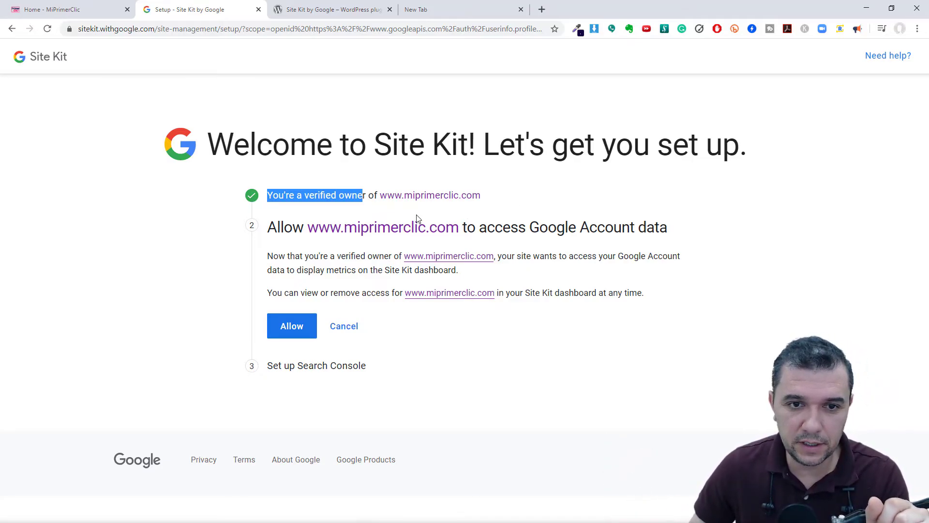
click(272, 230)
drag(272, 231, 303, 231)
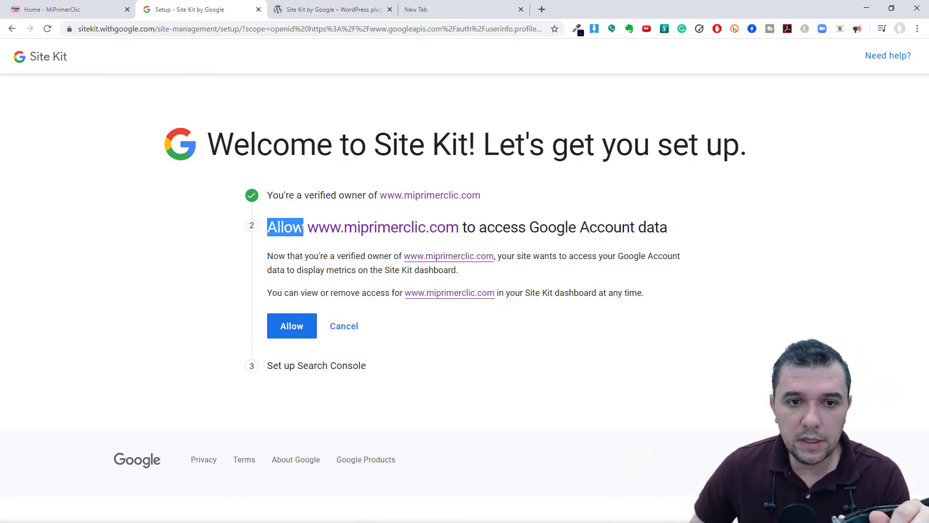
drag(487, 227, 670, 225)
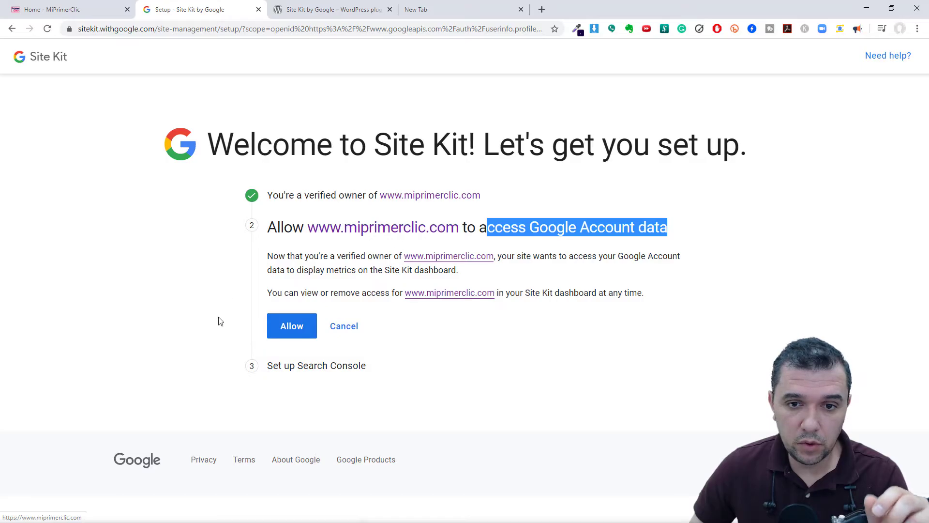
click(297, 329)
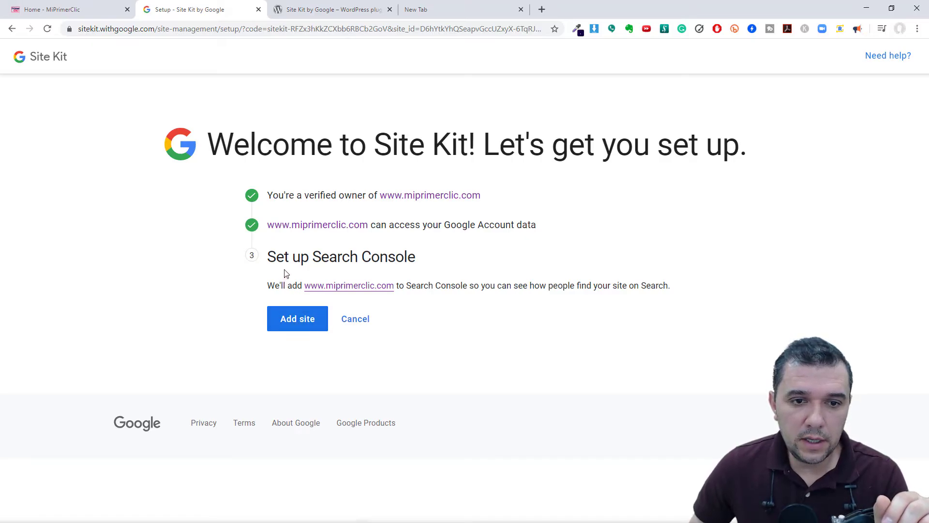
drag(268, 261, 405, 257)
click(382, 249)
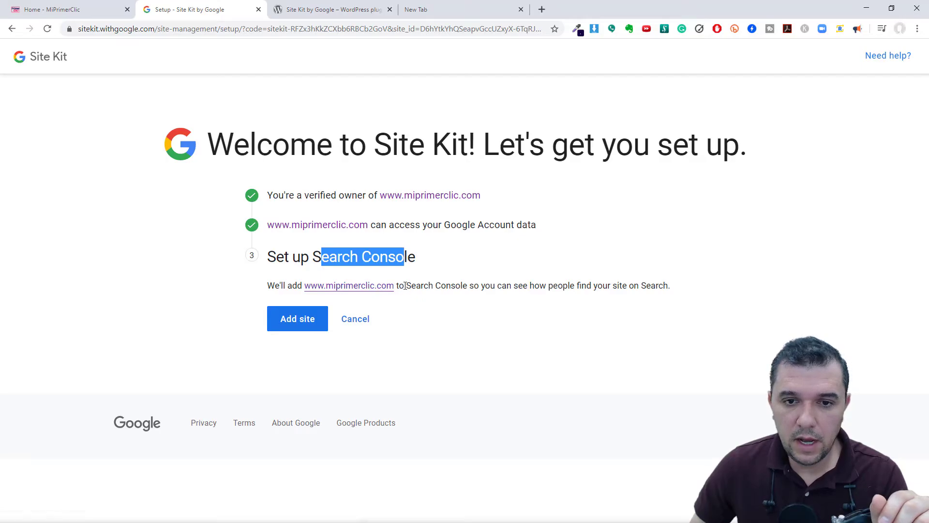
drag(405, 285, 463, 290)
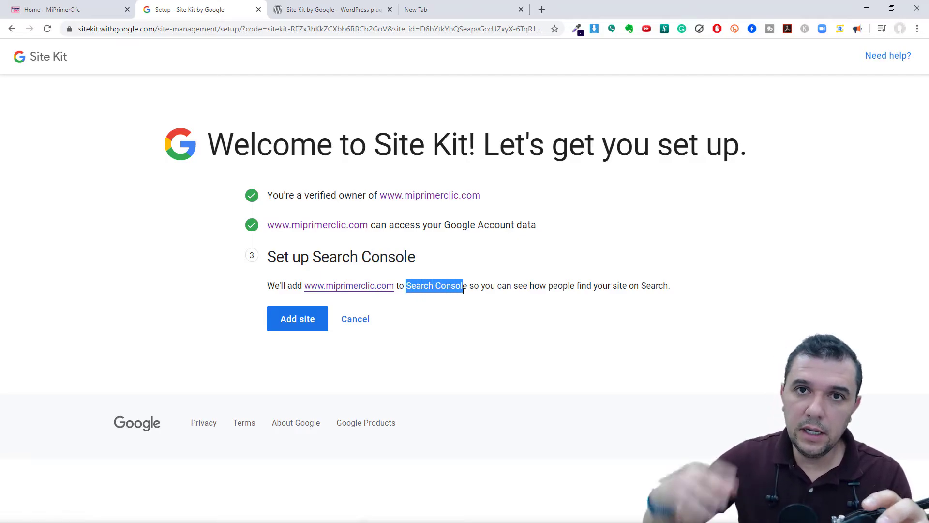
click(265, 371)
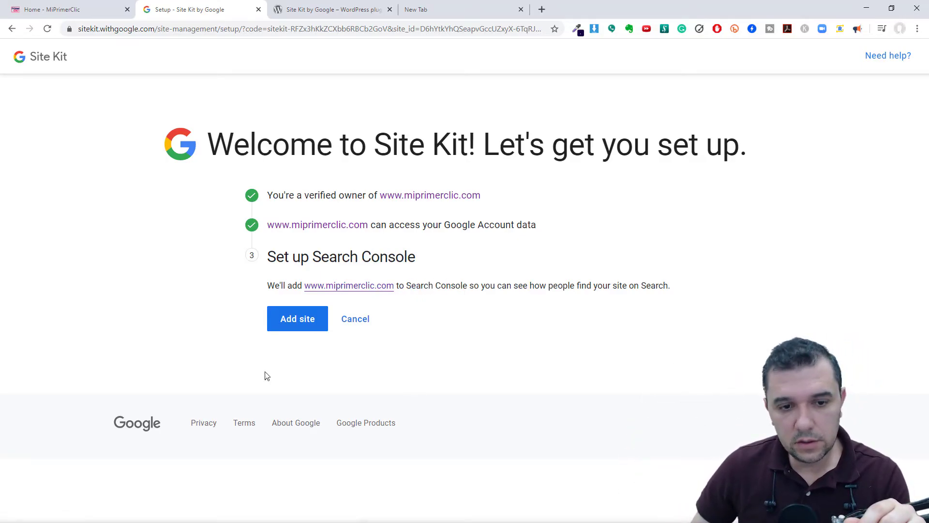
click(292, 320)
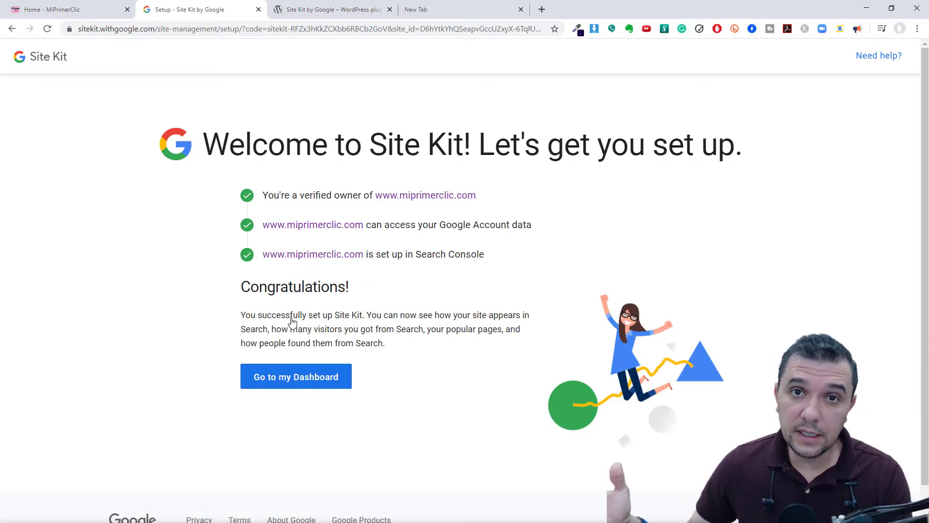
click(301, 385)
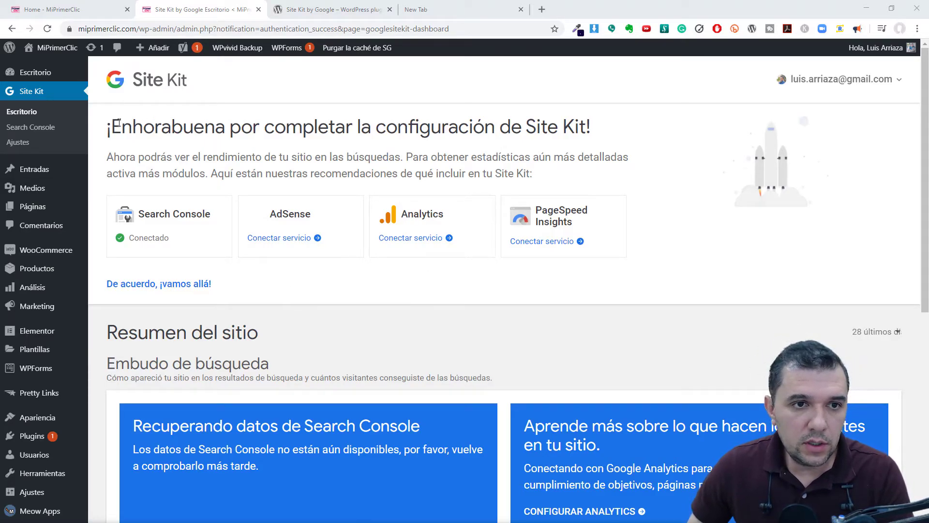
Examine the Site Kit dashboard's site summary, popularity section and the Analytics and PageSpeed Insights services available to connect
scroll(274, 261, down, 5)
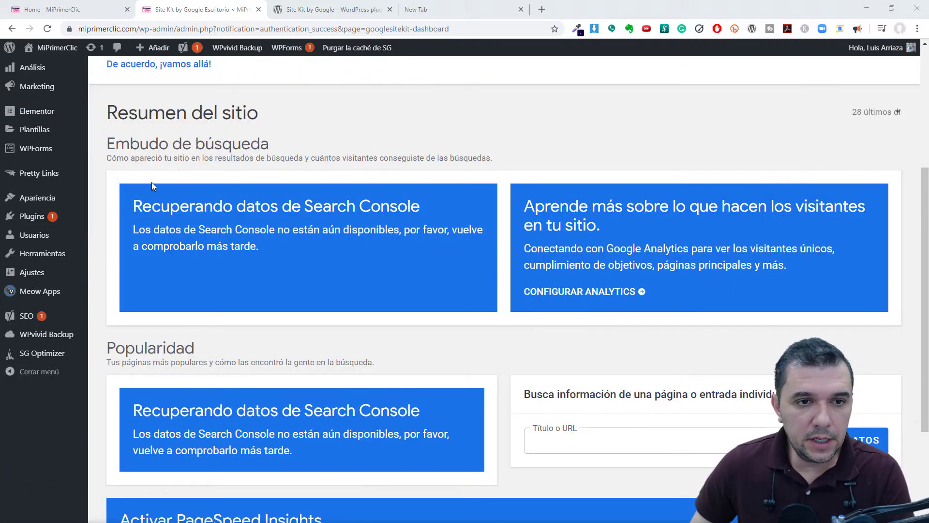
drag(127, 208, 211, 209)
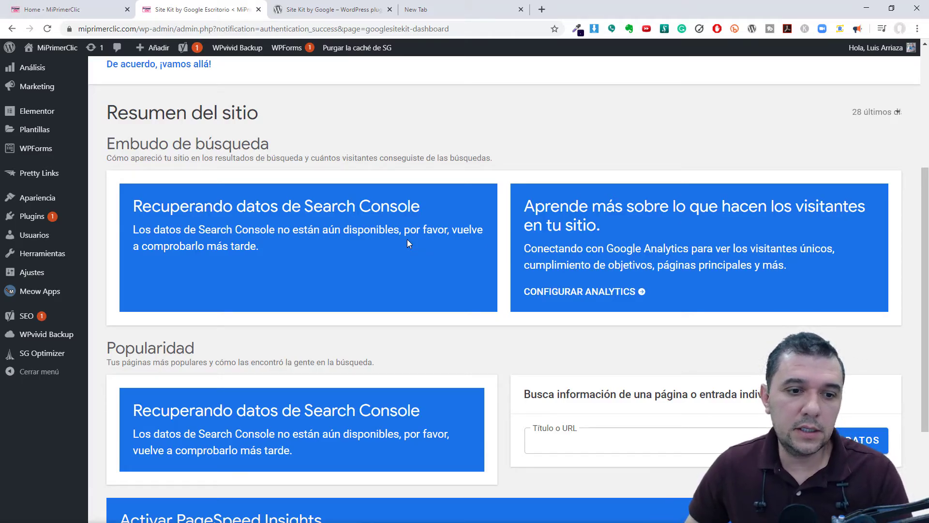
scroll(480, 397, down, 3)
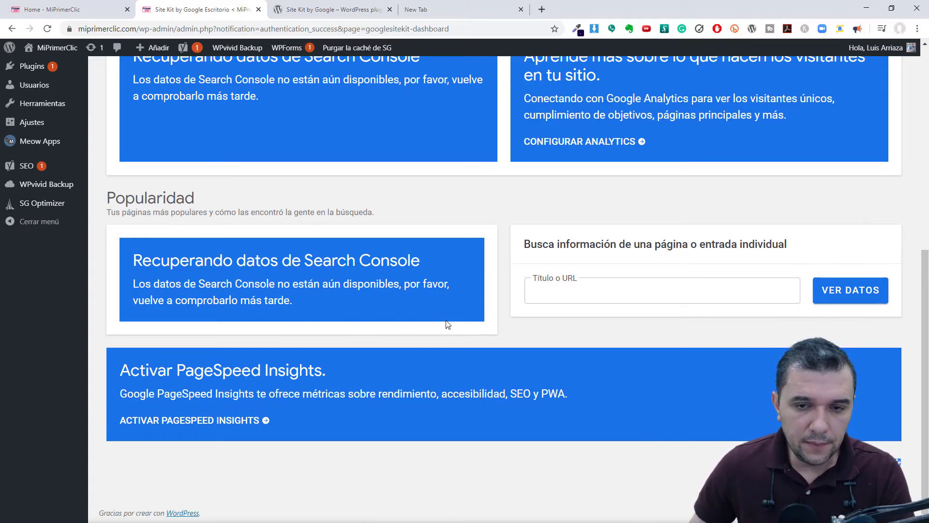
scroll(440, 322, up, 7)
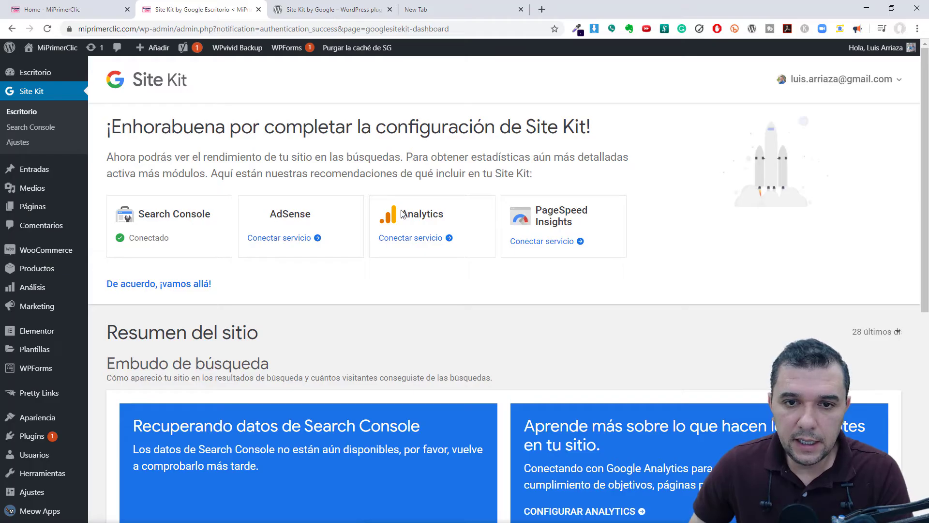
drag(402, 214, 445, 217)
drag(535, 210, 573, 222)
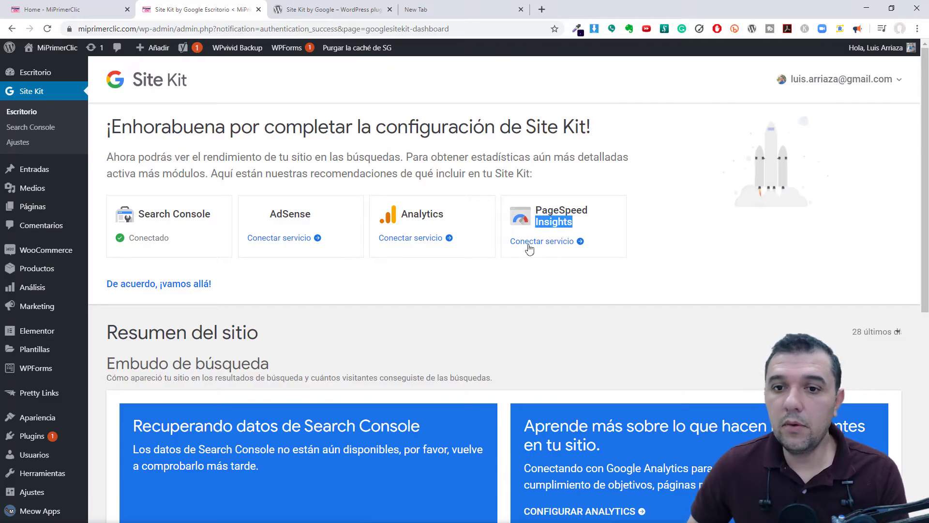
click(538, 208)
drag(539, 208, 579, 224)
click(534, 287)
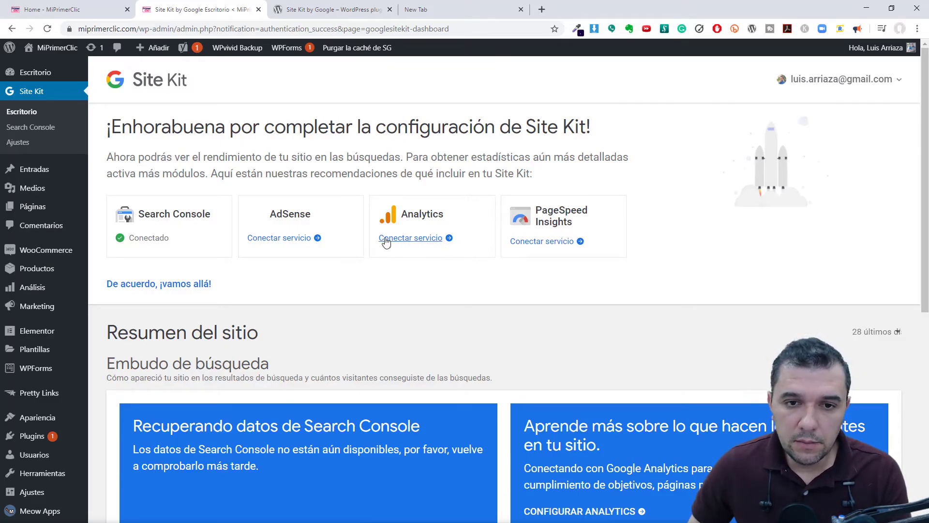
Start connecting the Analytics service to Site Kit and choose the site owner's Google account
click(413, 243)
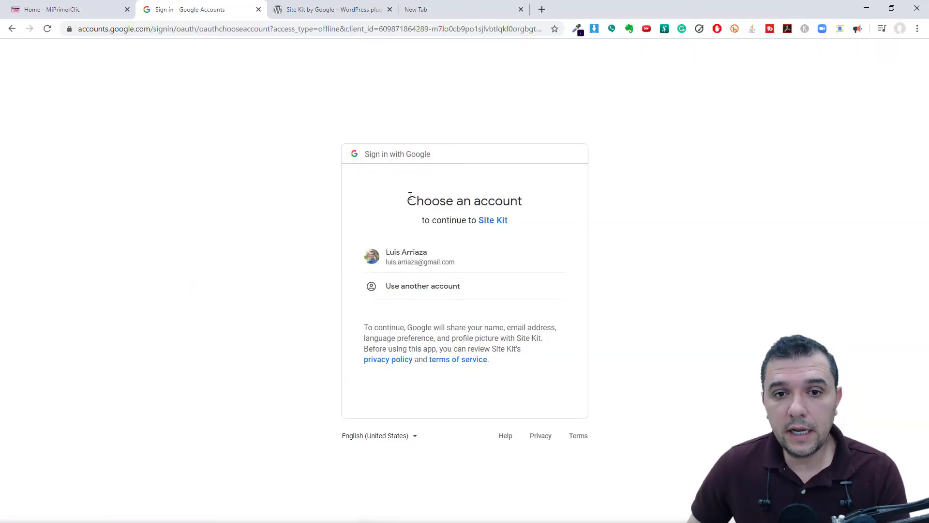
drag(409, 198, 517, 202)
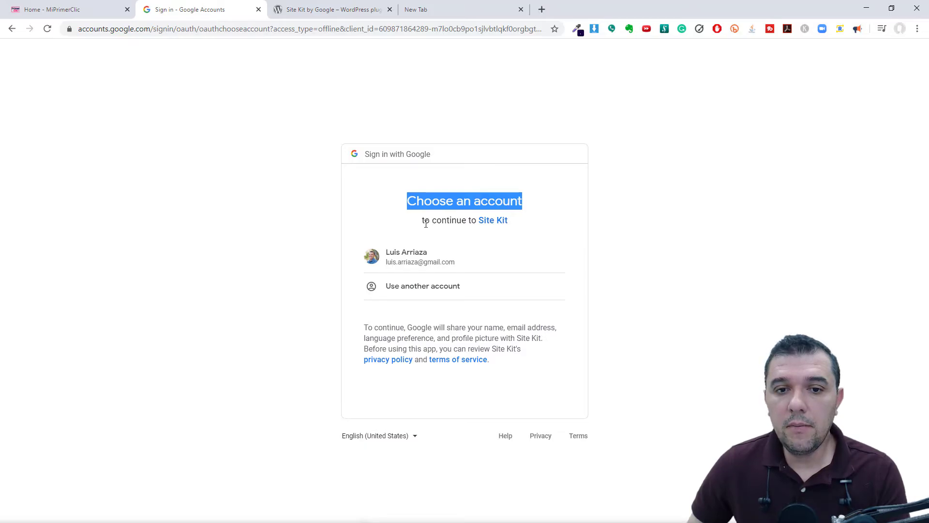
click(401, 261)
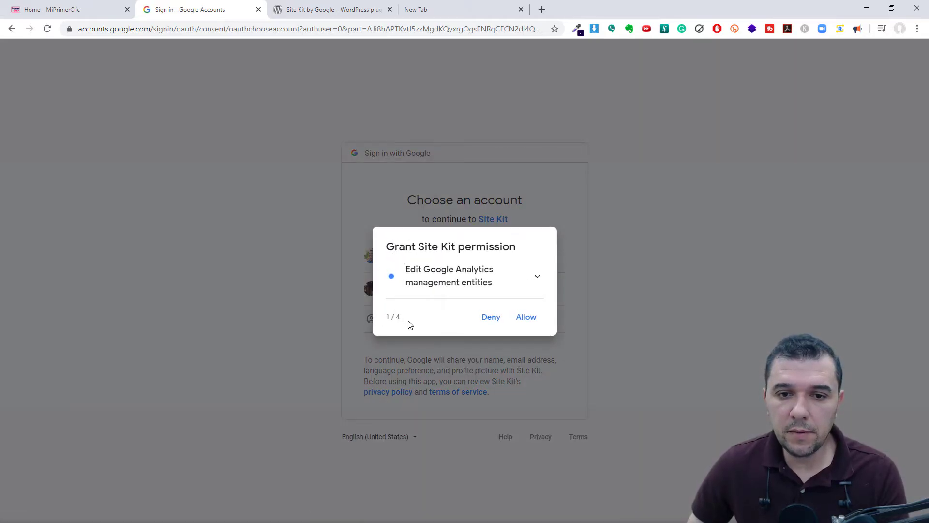
Allow Site Kit the four requested Google Analytics permissions for editing entities, managing account users, viewing data and managing data
drag(396, 316, 405, 320)
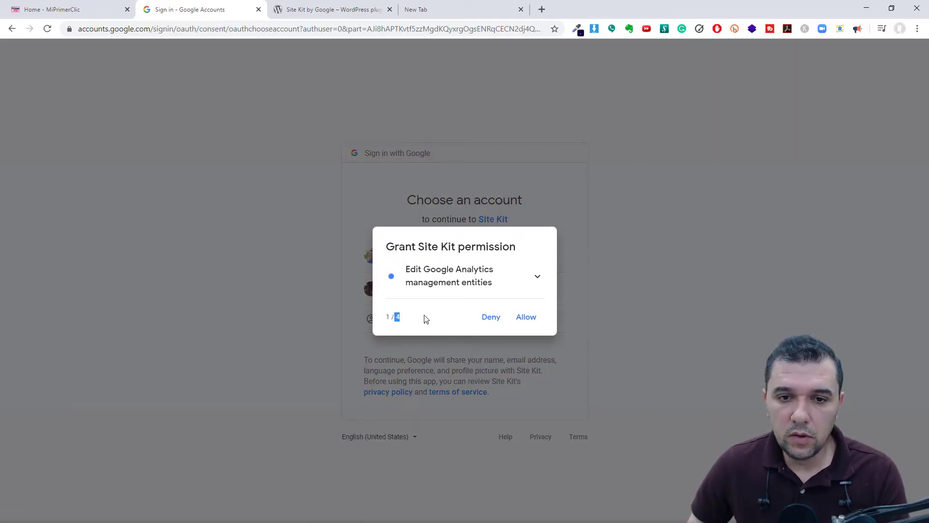
click(527, 320)
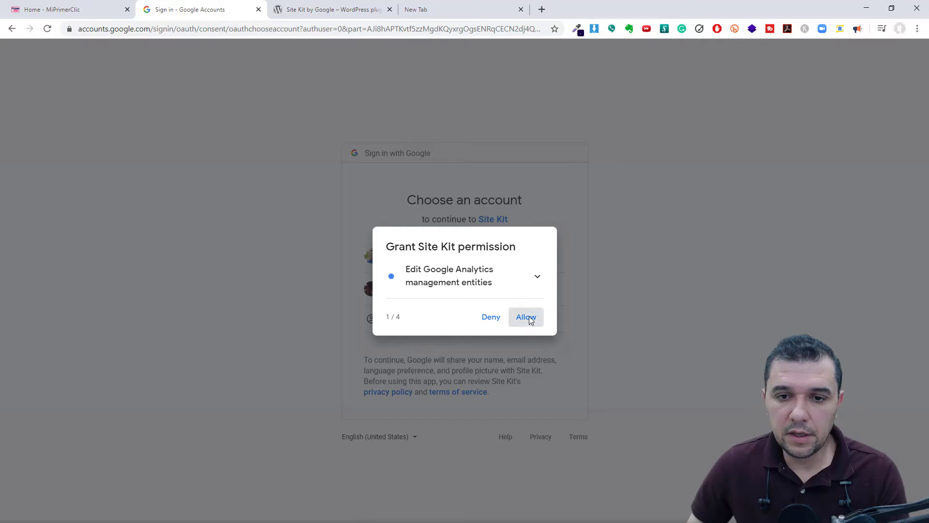
click(530, 321)
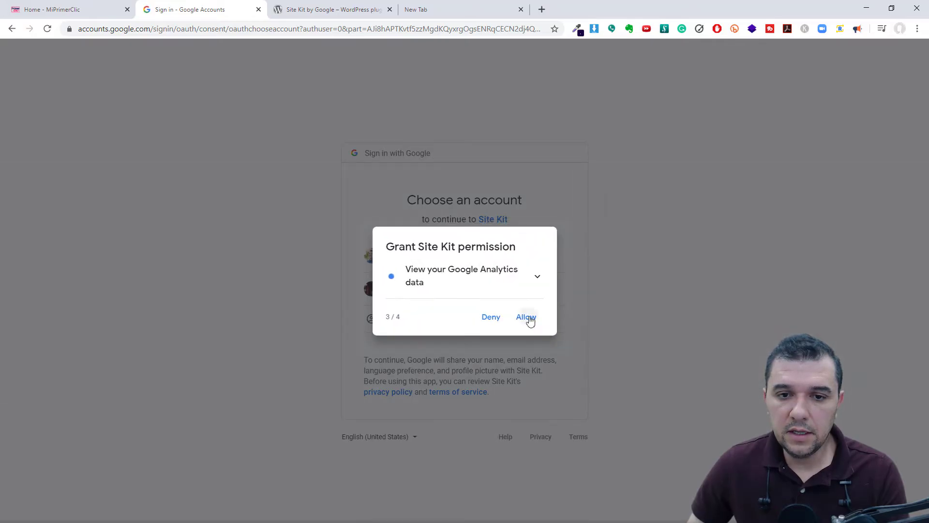
click(530, 321)
click(529, 317)
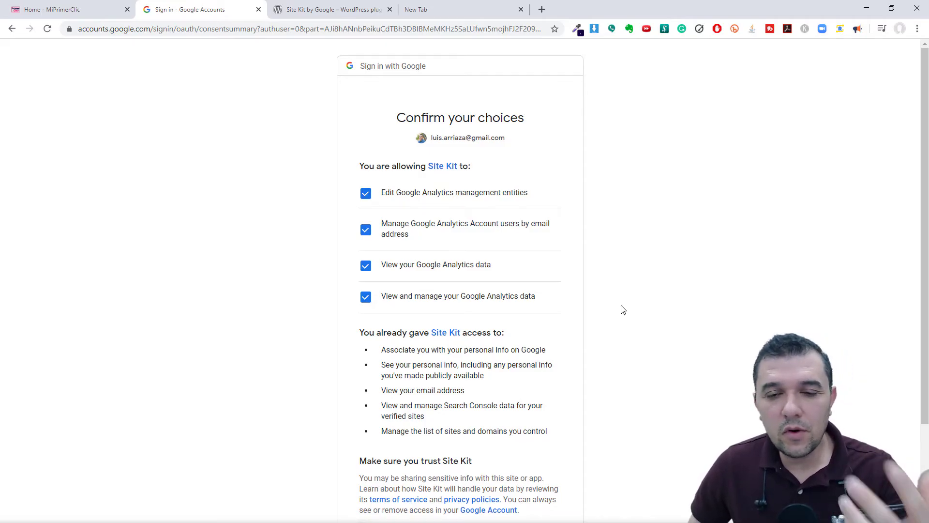
Review the Google Analytics permissions granted to Site Kit and confirm the access
scroll(620, 305, down, 3)
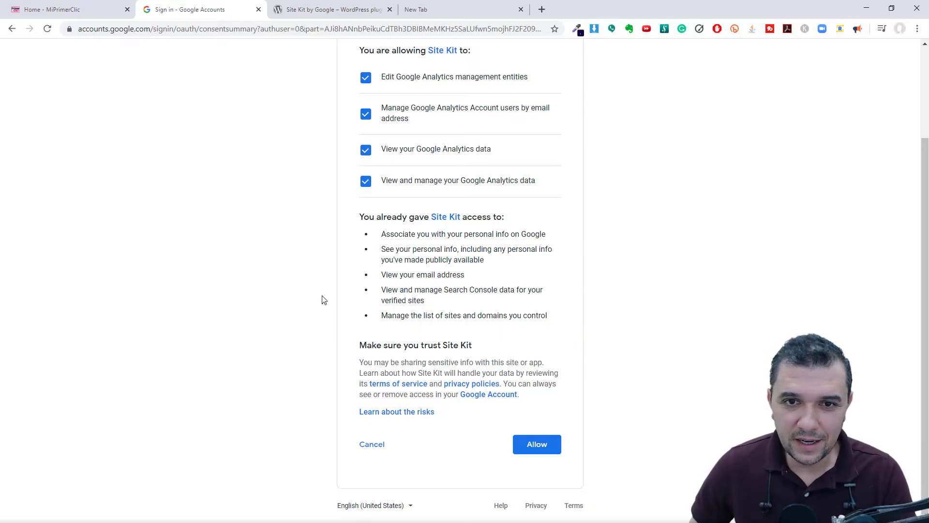
scroll(322, 300, up, 1)
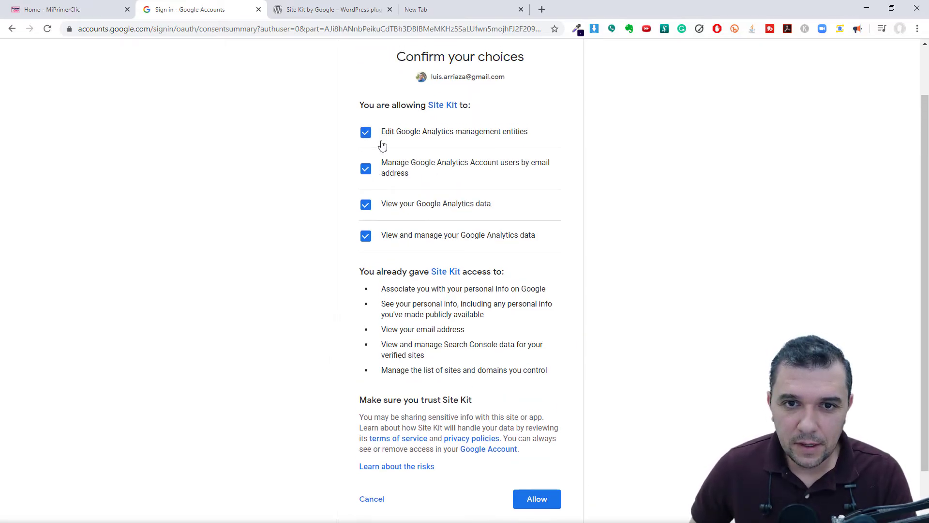
click(532, 498)
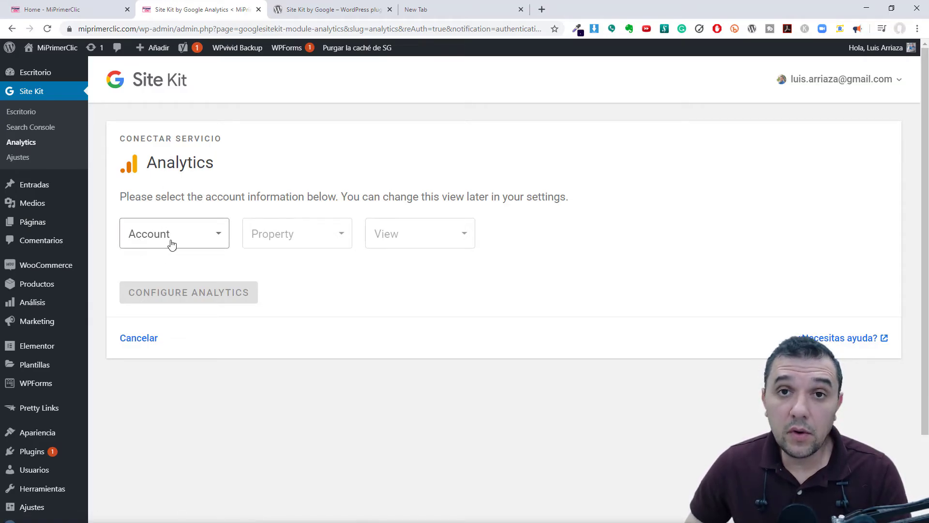
Choose to set up a new Analytics account in Site Kit and open Google Analytics account creation
click(207, 237)
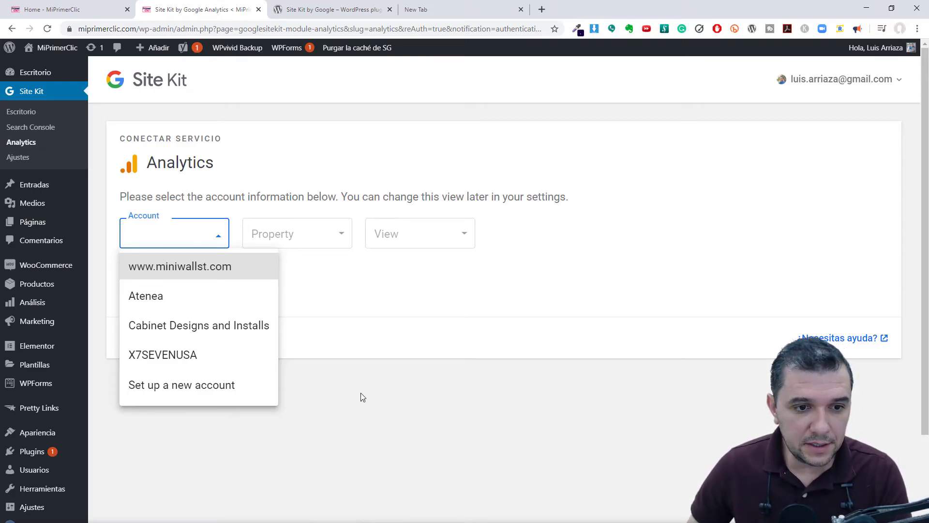
click(192, 390)
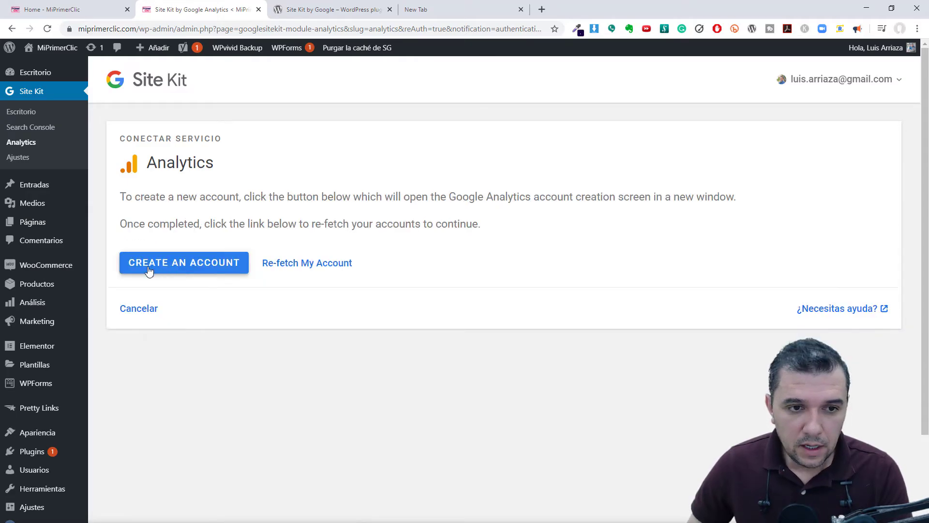
click(211, 269)
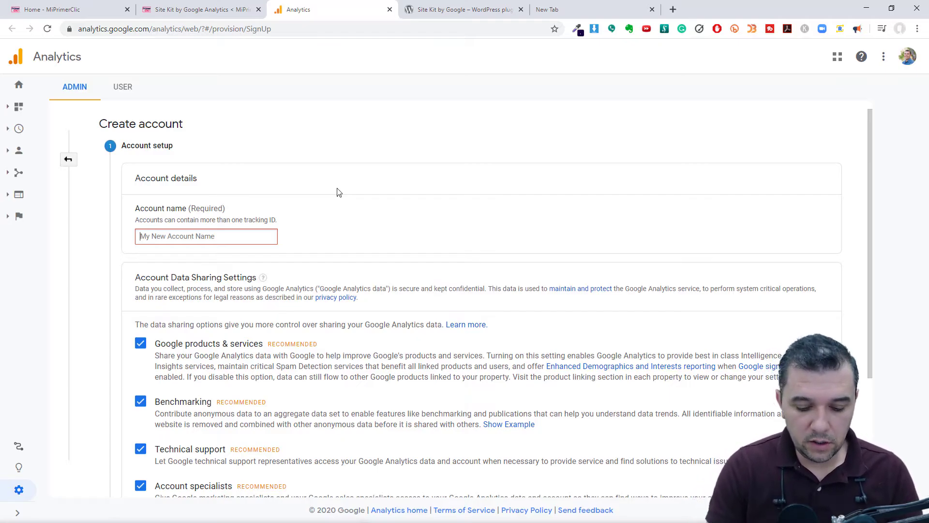
Name the account MiPrimerClic, disable all data sharing options except Benchmarking, and continue to the measurement choice
text(MiPrimer)
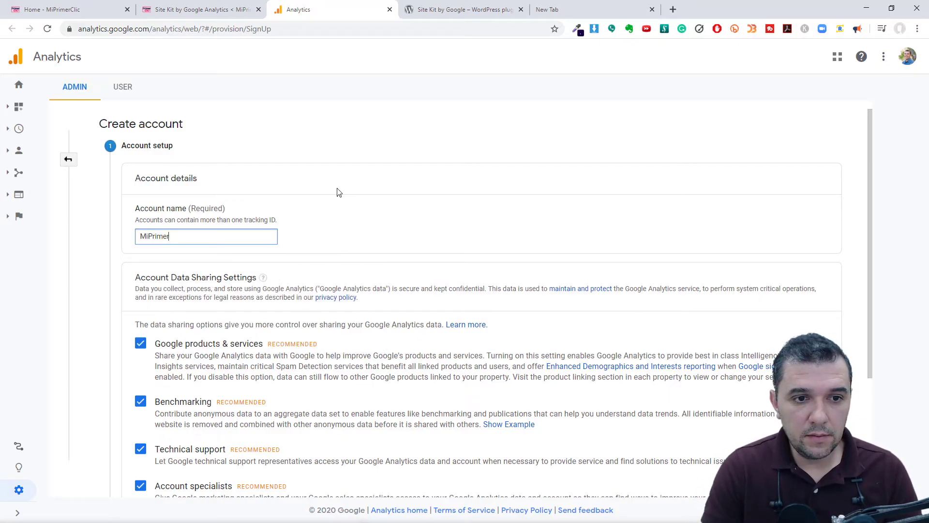
text(Clic)
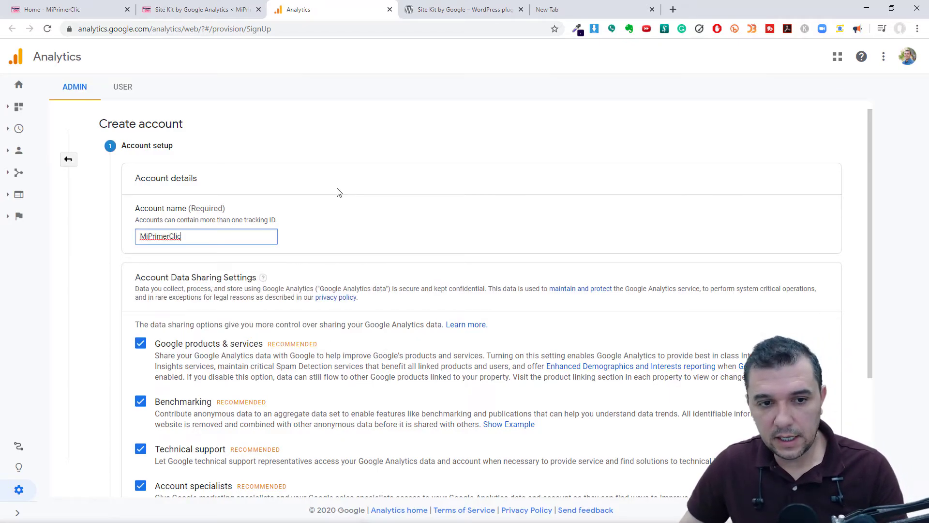
scroll(367, 208, down, 3)
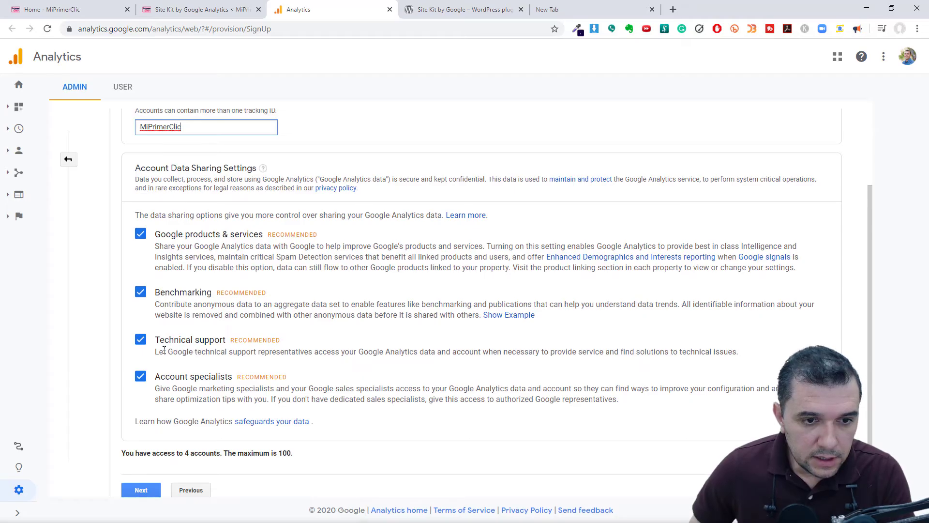
drag(164, 349, 743, 359)
click(240, 359)
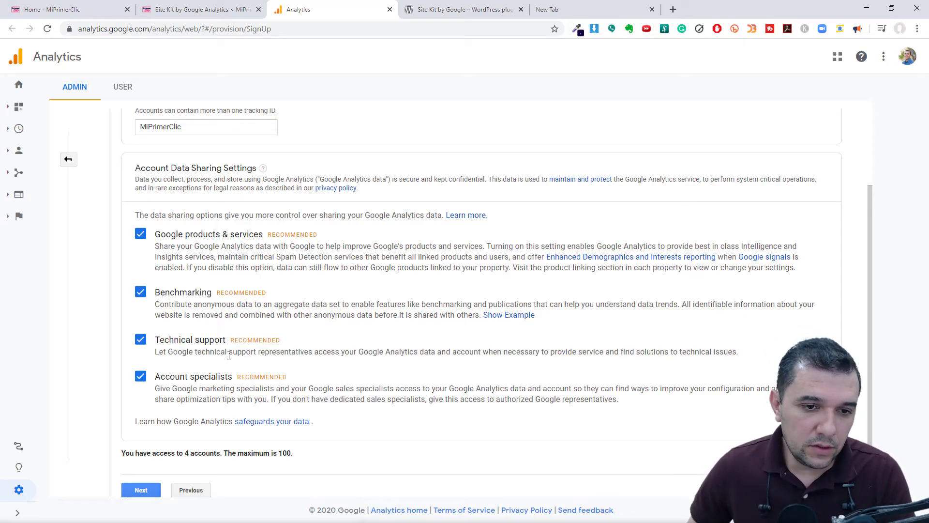
click(136, 343)
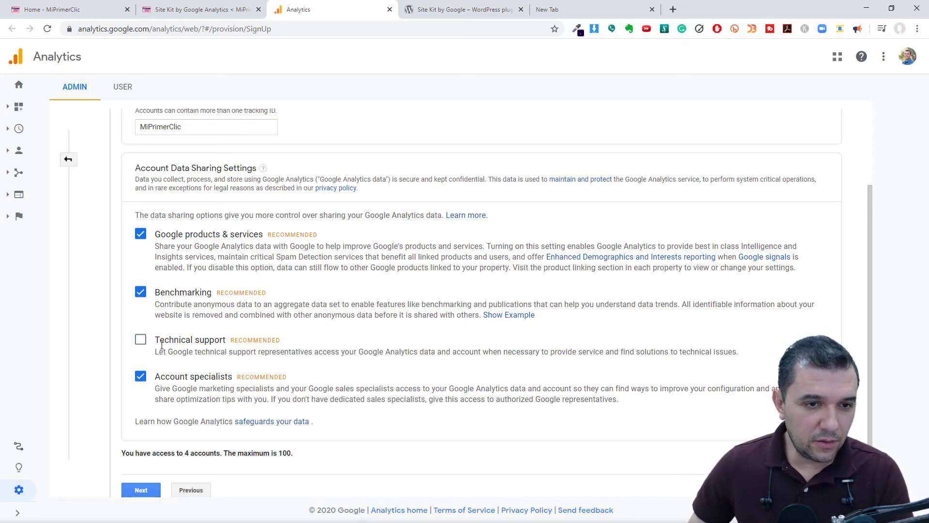
click(140, 235)
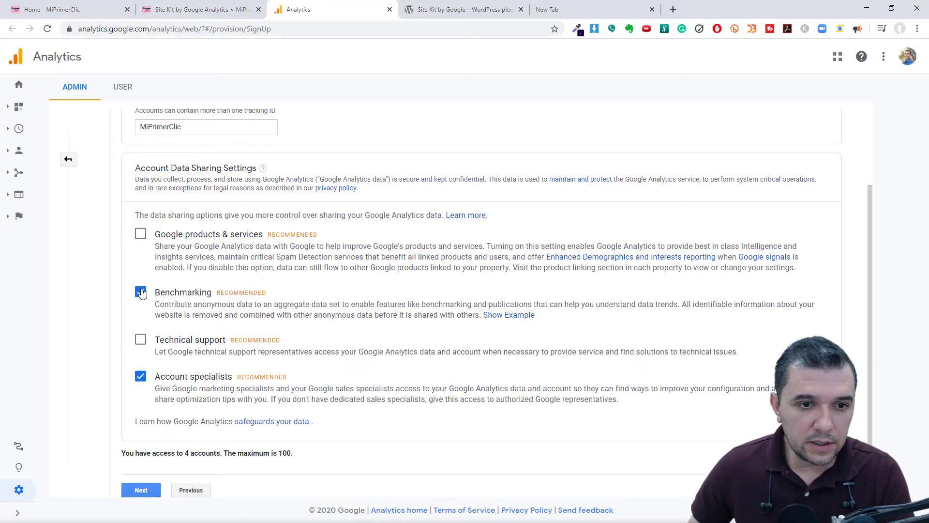
click(139, 379)
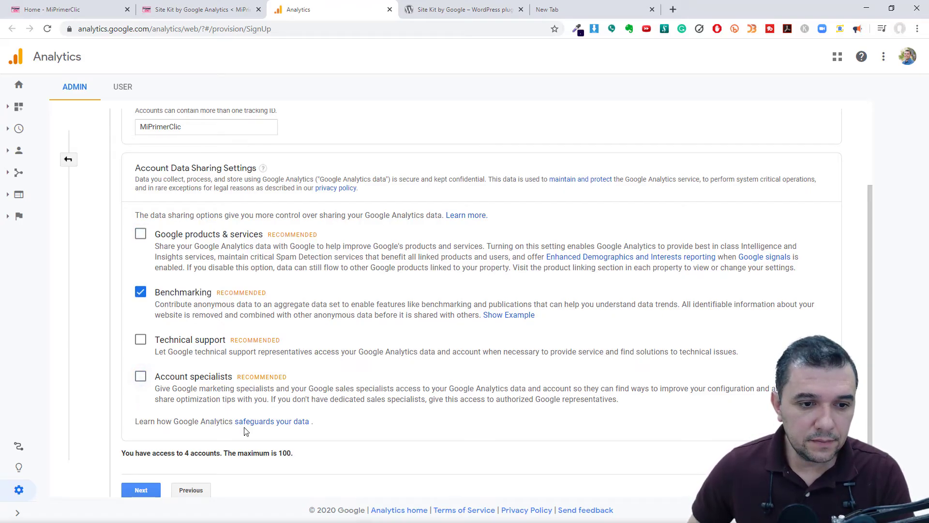
scroll(259, 426, down, 1)
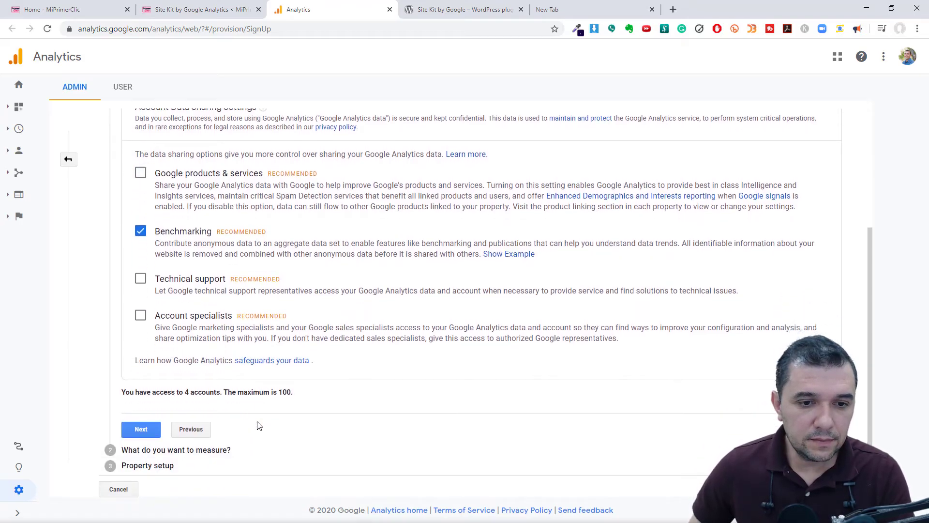
click(145, 432)
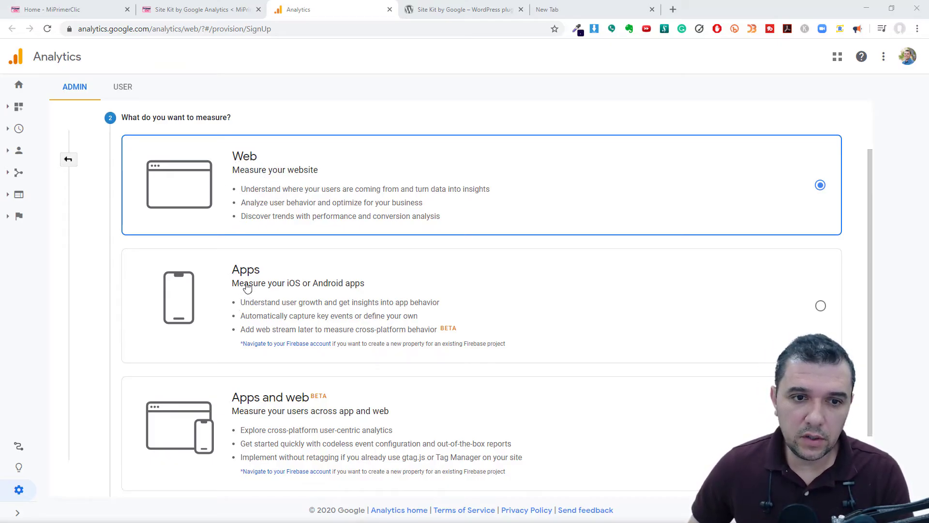
Choose Apps and web as what to measure and continue to the property setup
scroll(276, 424, down, 2)
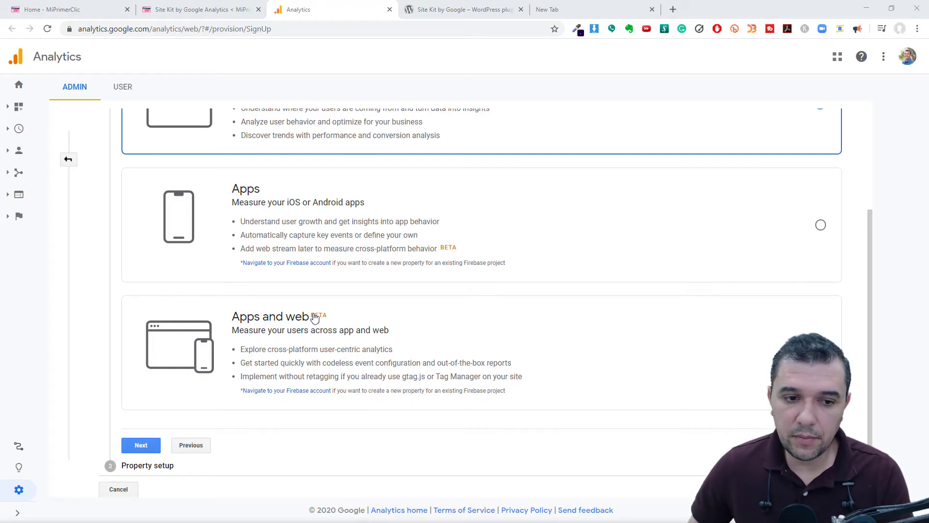
click(310, 368)
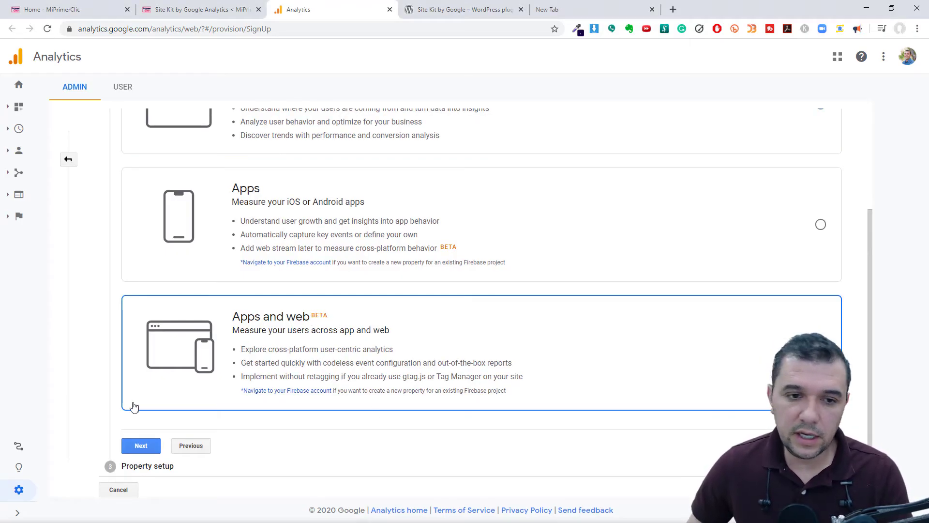
click(141, 446)
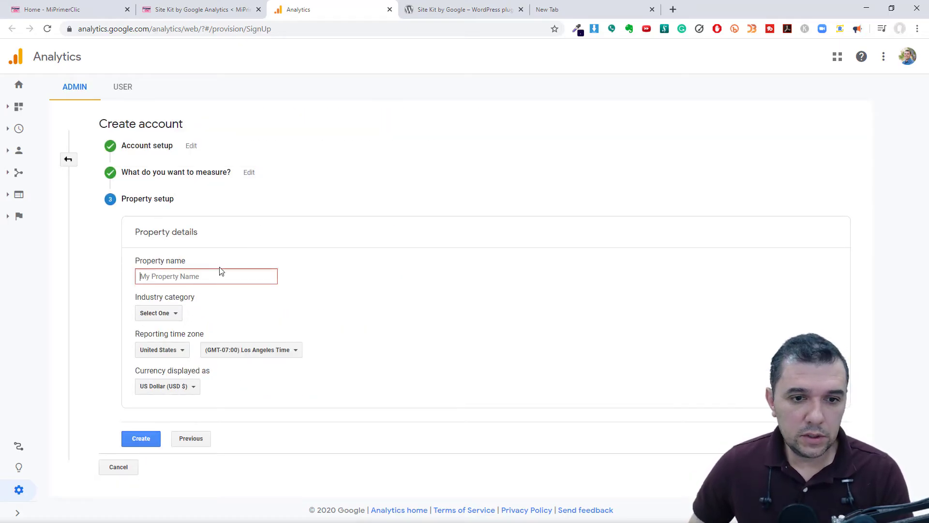
Name the property MiPrimerClic and set its industry category to Computers and Electronics
text(MiPrimerClic)
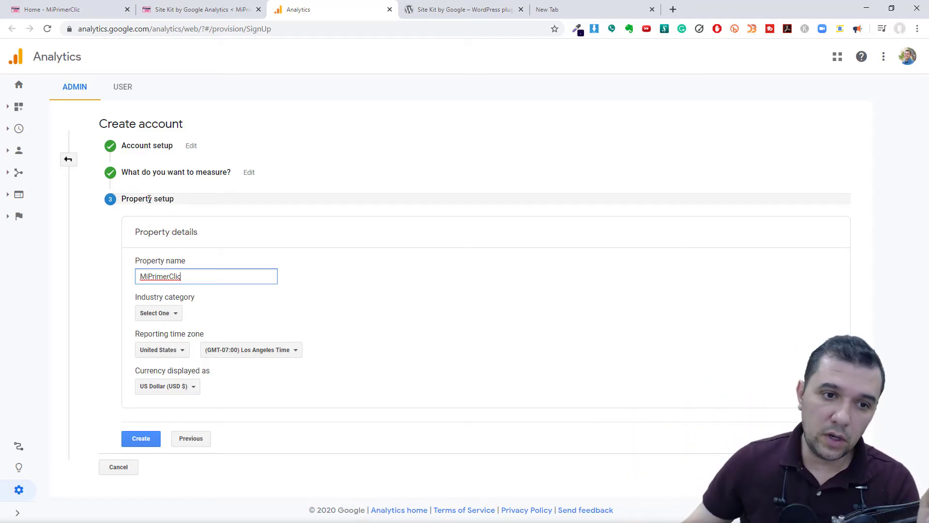
click(175, 314)
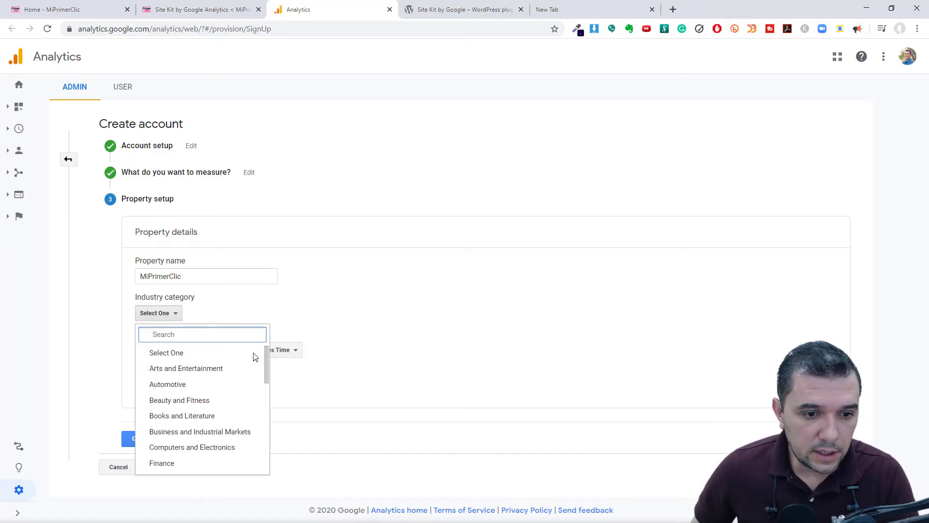
drag(267, 373, 266, 395)
click(209, 378)
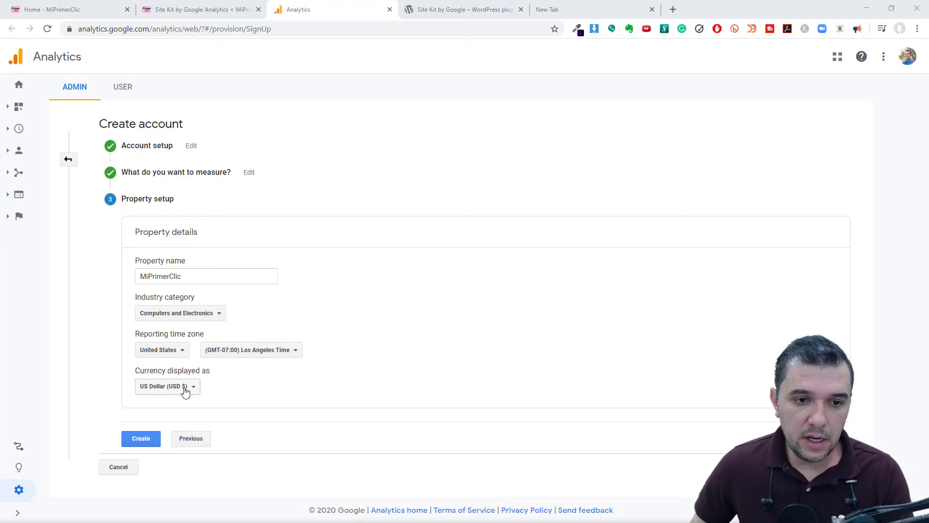
Create the account and property, accepting the GDPR Data Processing Terms and the United States Terms of Service
click(138, 440)
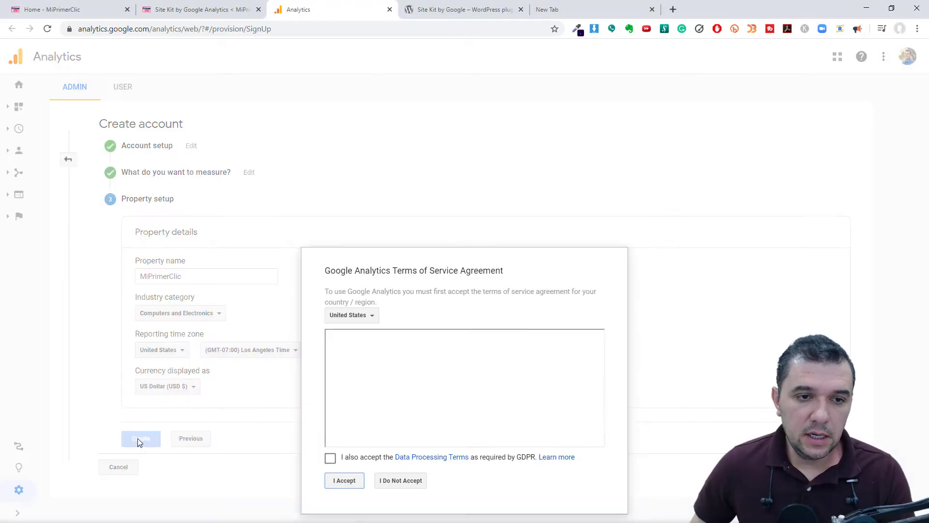
click(330, 358)
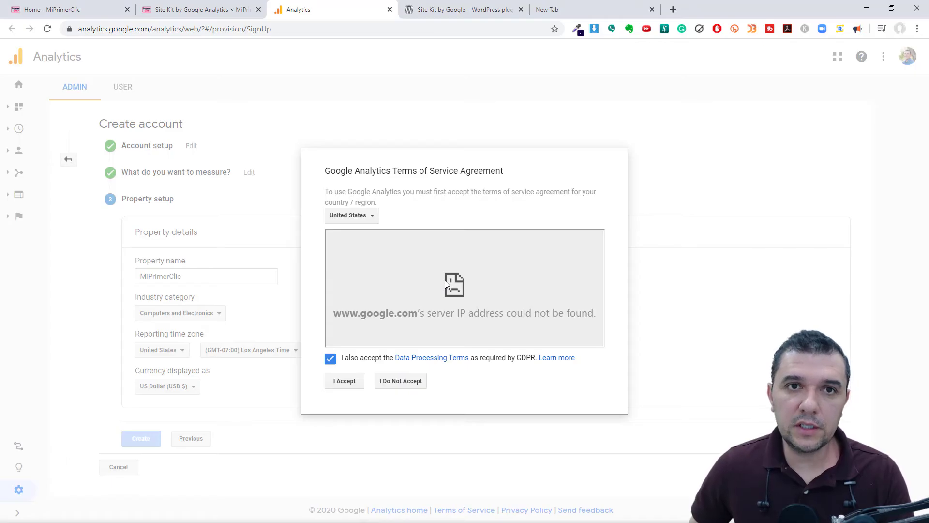
click(338, 382)
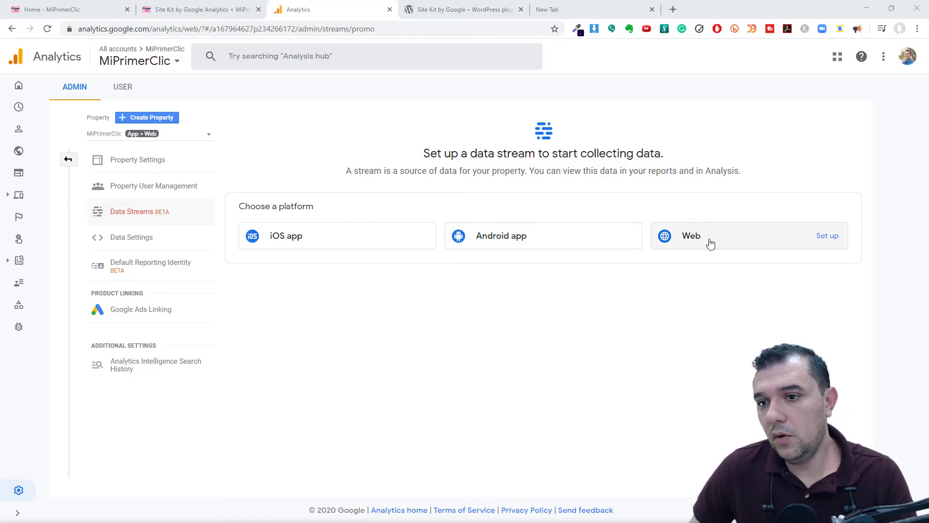
click(762, 241)
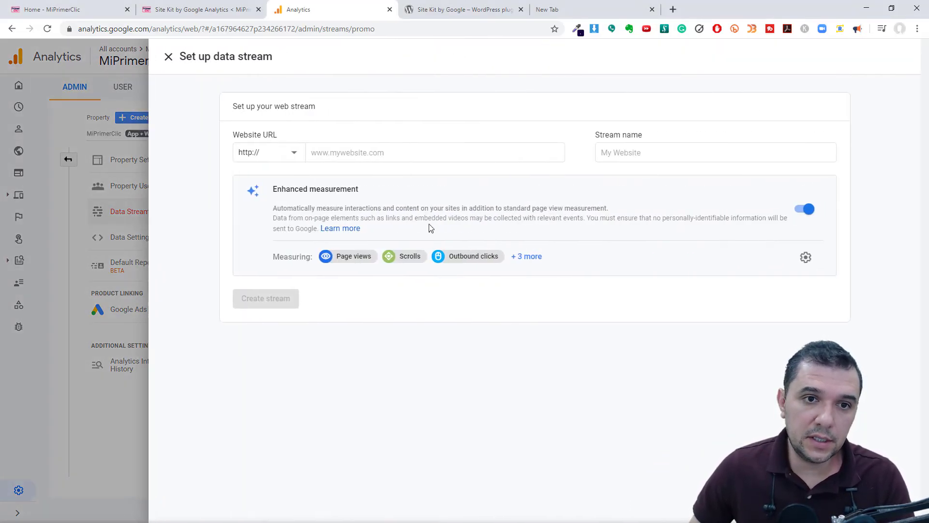
click(296, 155)
click(285, 182)
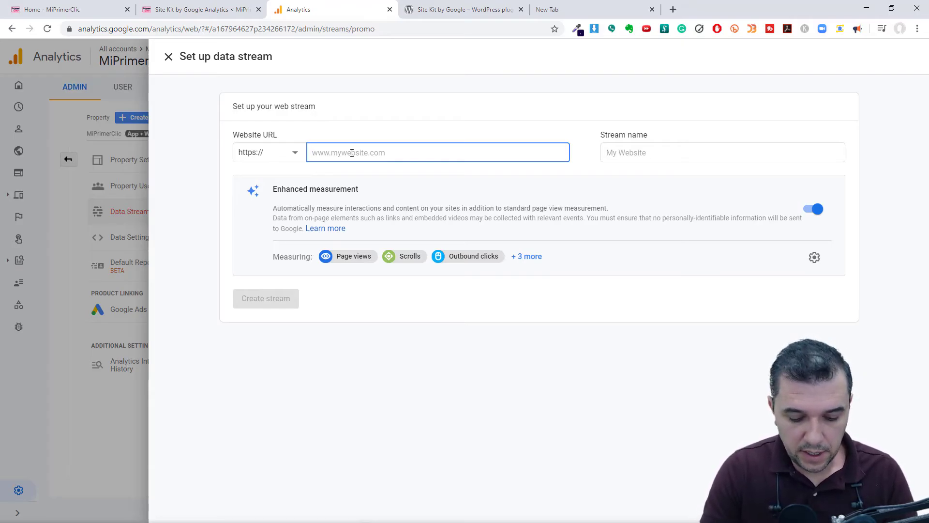
text(www.miprimer)
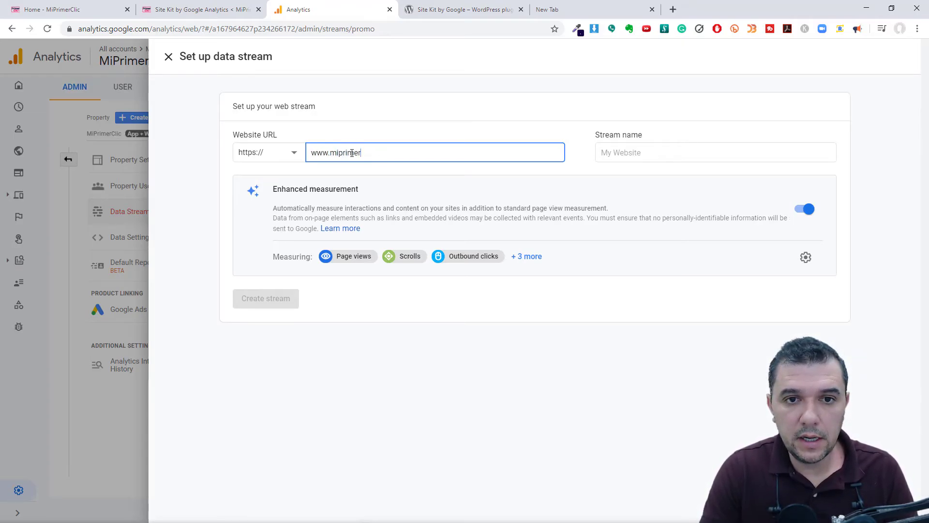
text(clic.com)
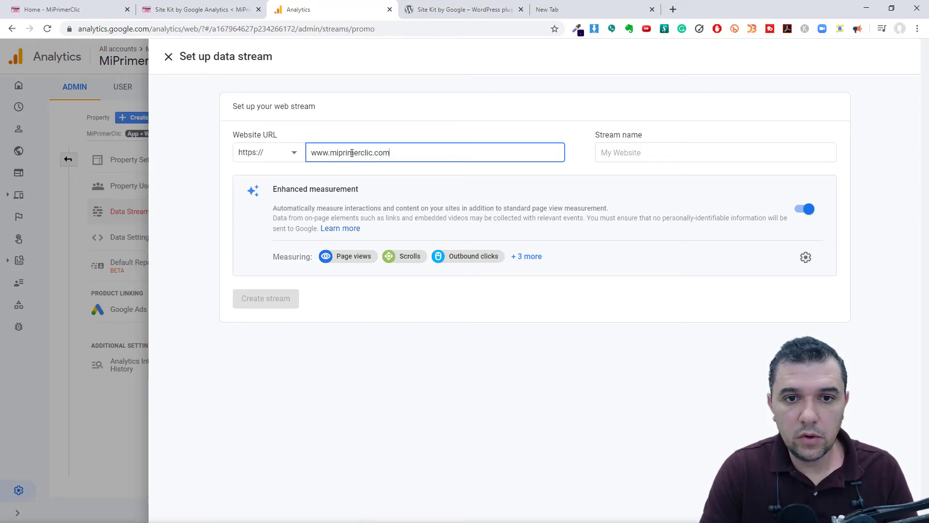
key(Tab)
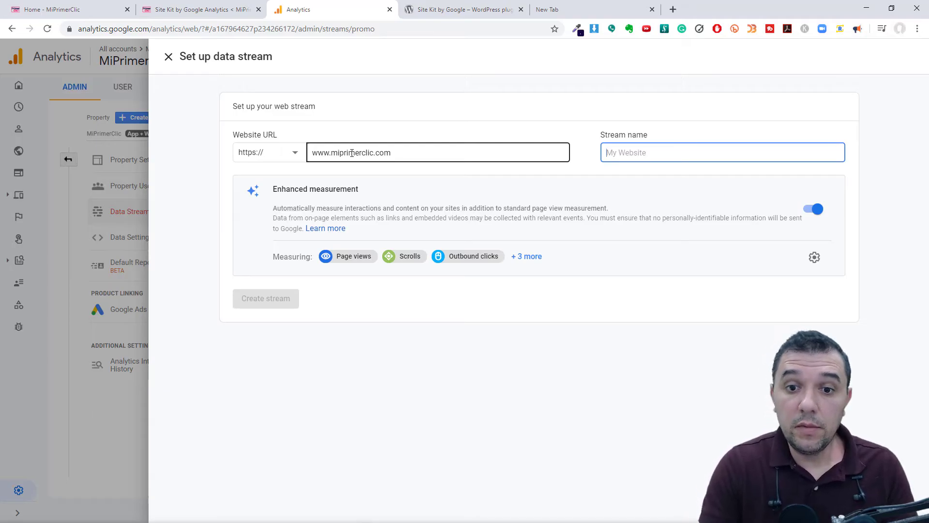
text(Mi Primer Clic)
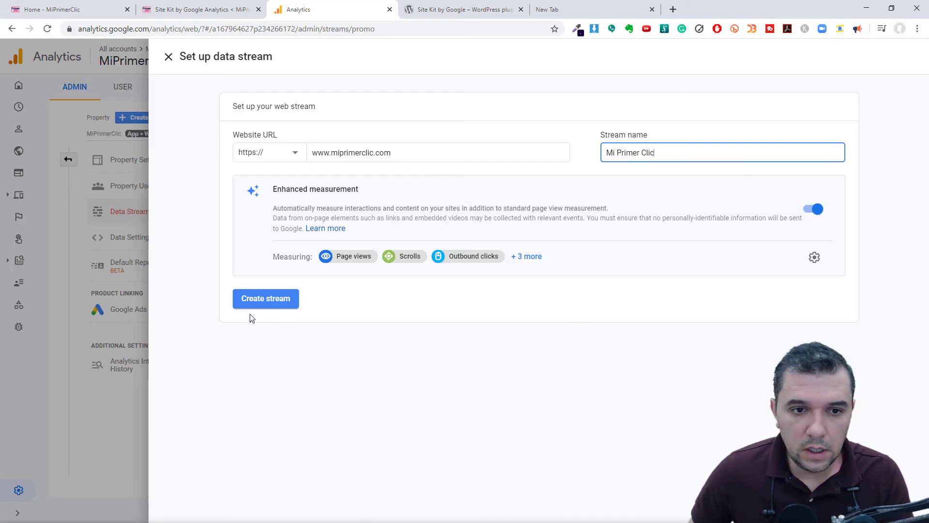
click(265, 303)
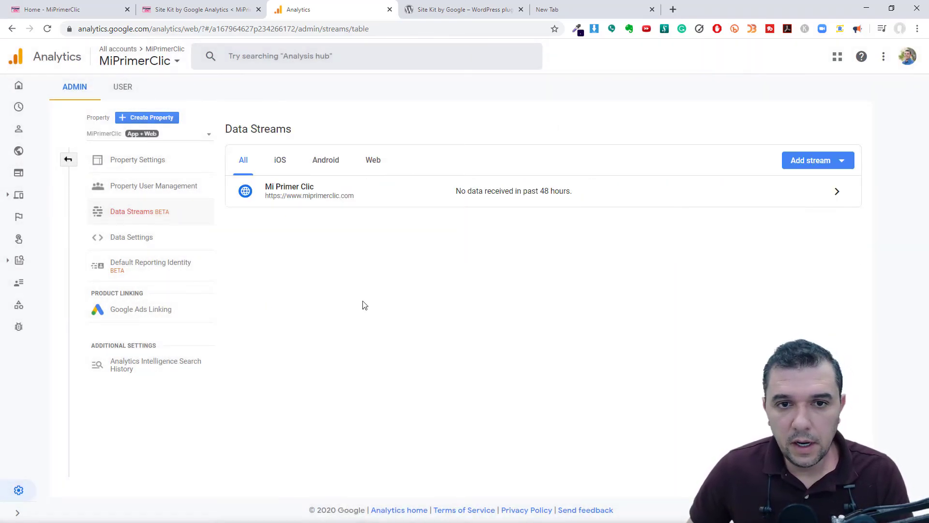
Check the Mi Primer Clic data stream and return to Site Kit's Analytics connection page in WordPress
click(836, 191)
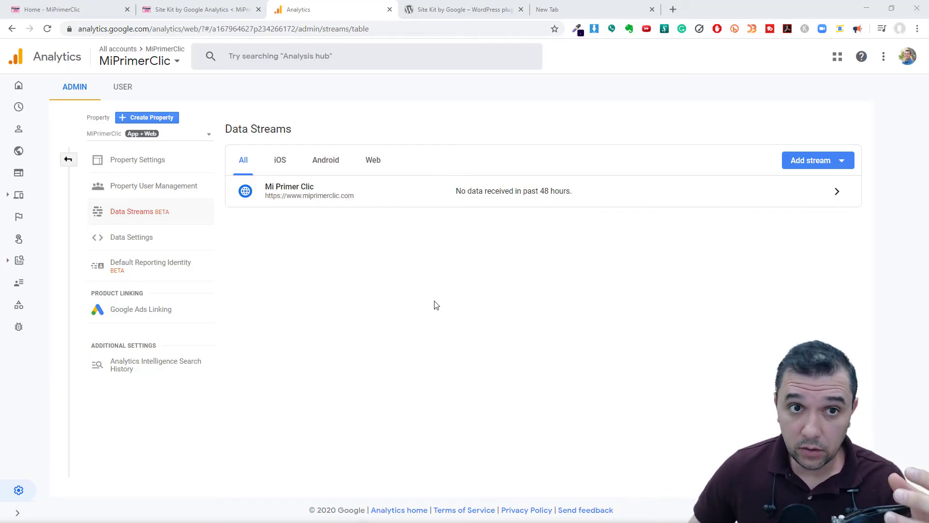
click(208, 12)
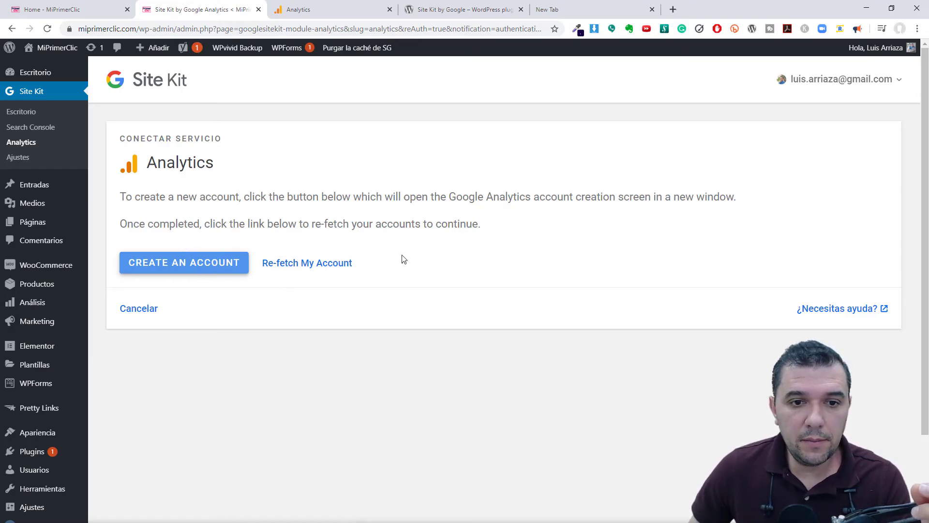
click(328, 7)
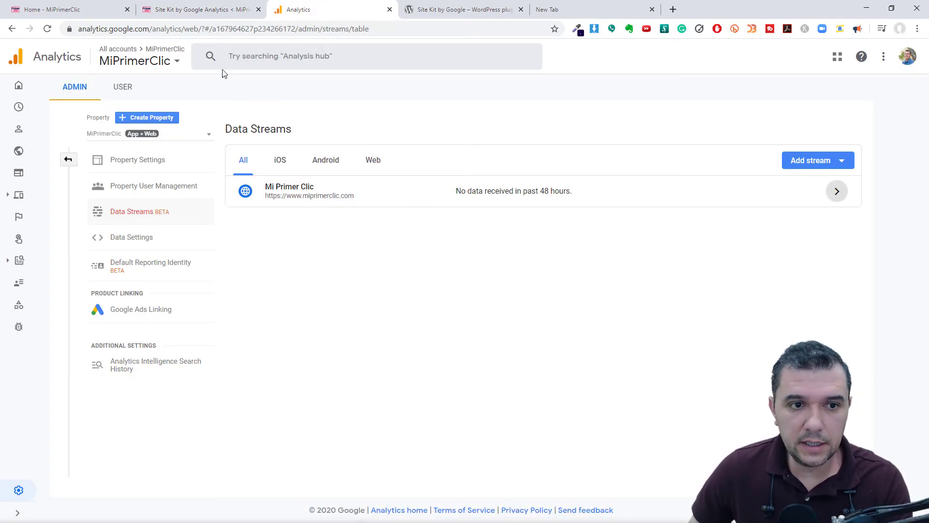
click(210, 16)
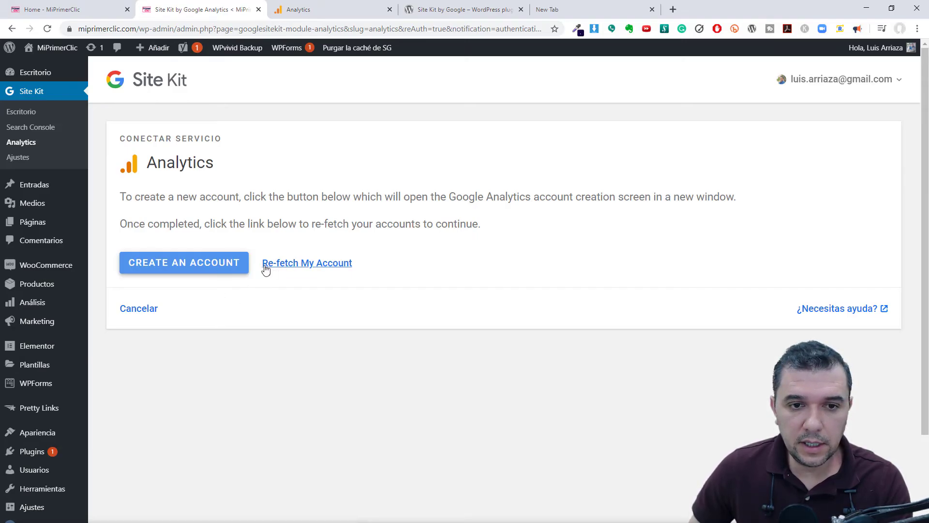
Re-fetch the Analytics accounts in Site Kit and select the MiPrimerClic account with the option to set up a new property
click(314, 264)
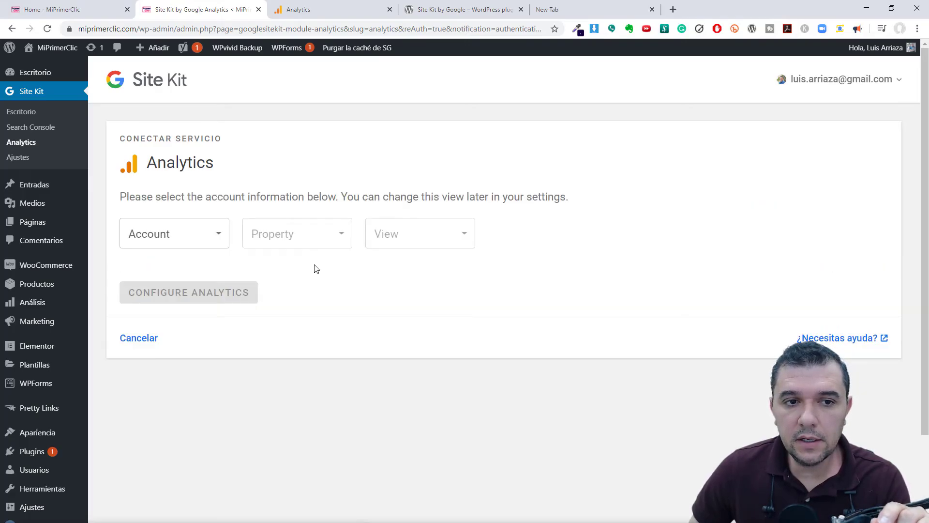
click(220, 238)
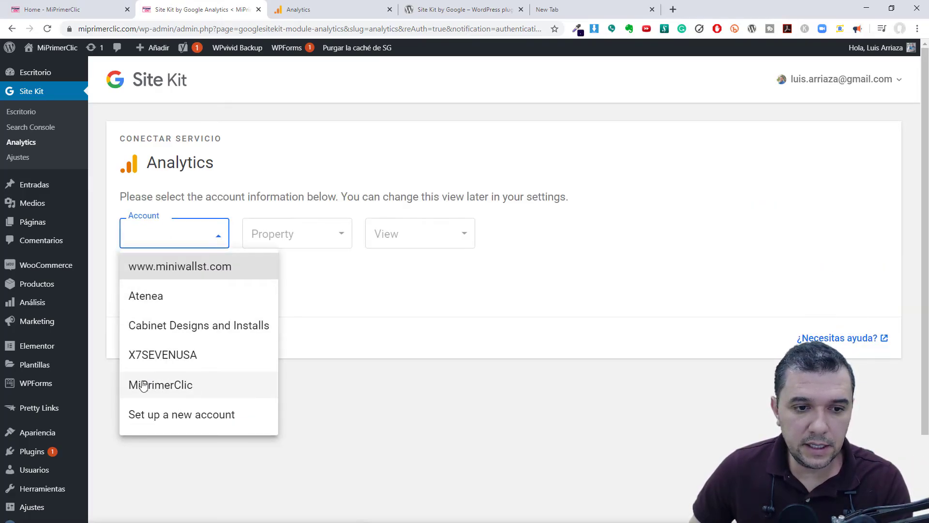
click(189, 389)
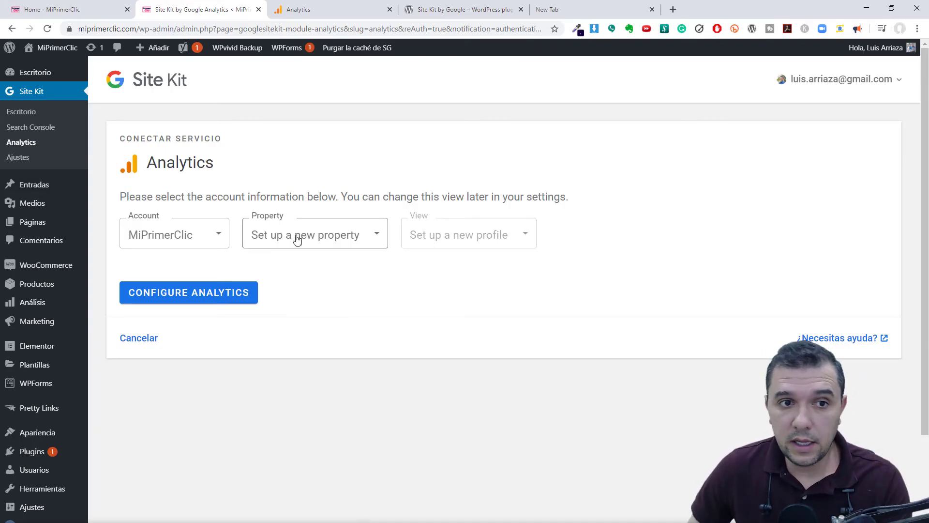
click(379, 239)
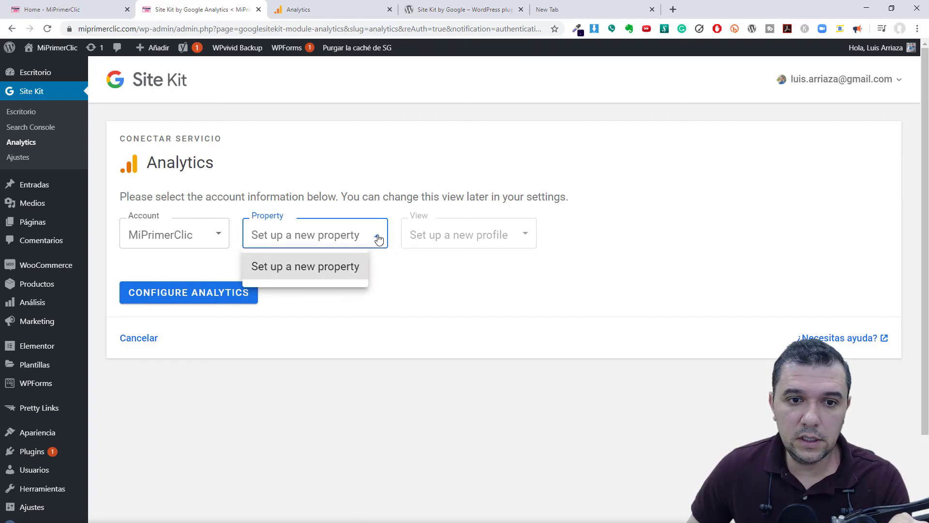
click(337, 430)
click(364, 236)
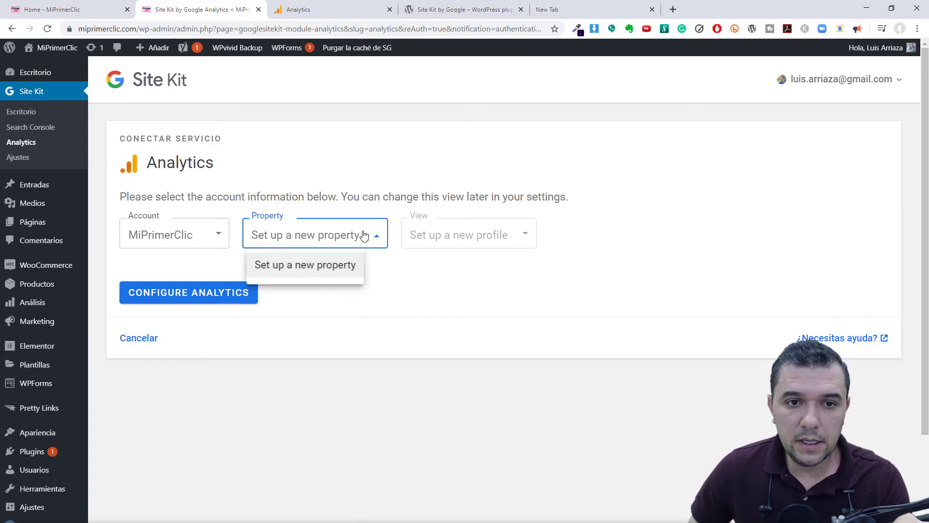
click(332, 267)
click(372, 237)
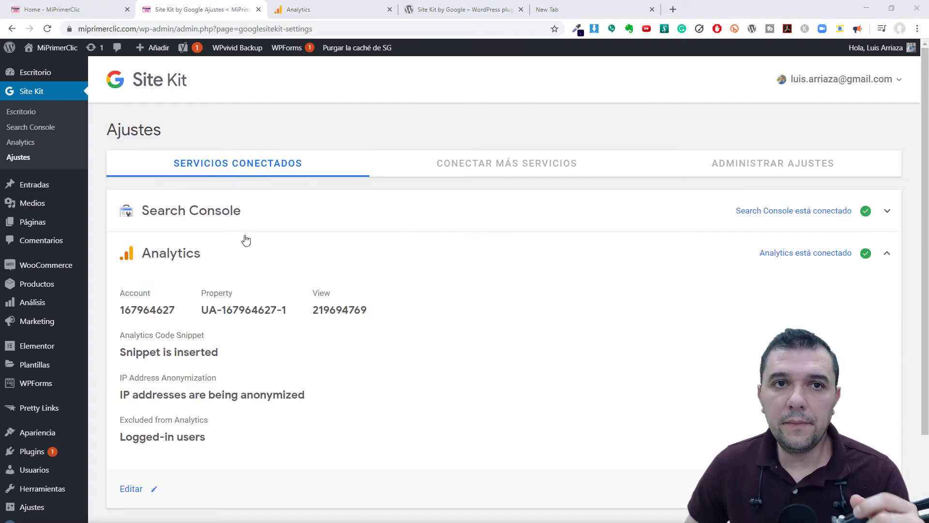
Review Site Kit's site summary dashboard and check the connection status on its Analytics page
click(18, 112)
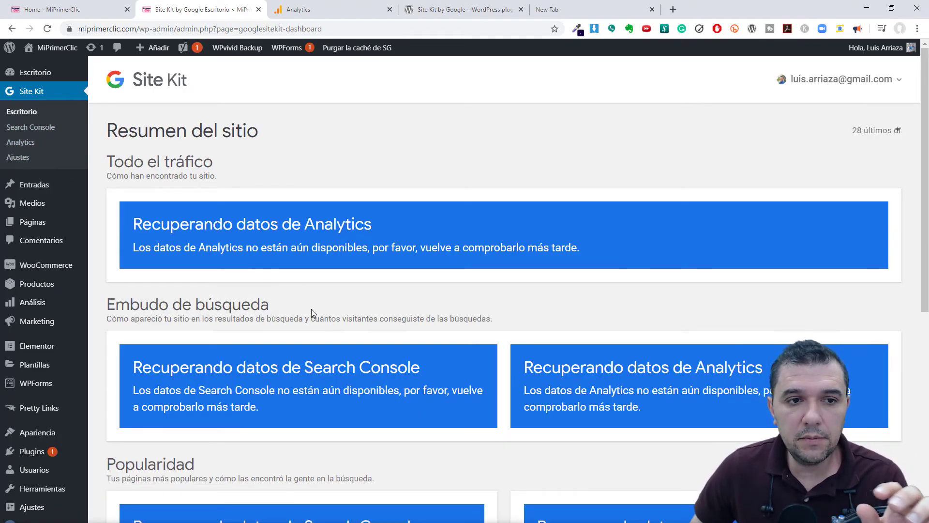
scroll(317, 231, down, 9)
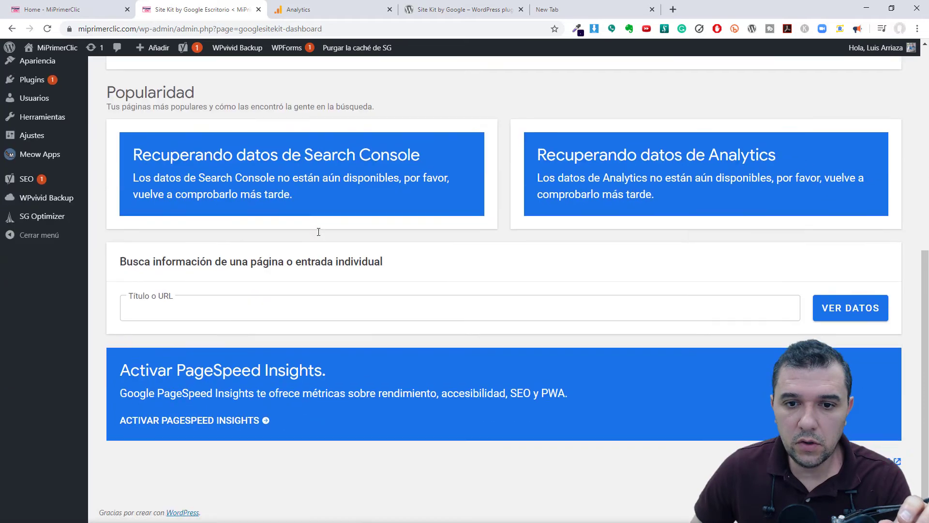
scroll(319, 232, up, 7)
scroll(319, 232, up, 3)
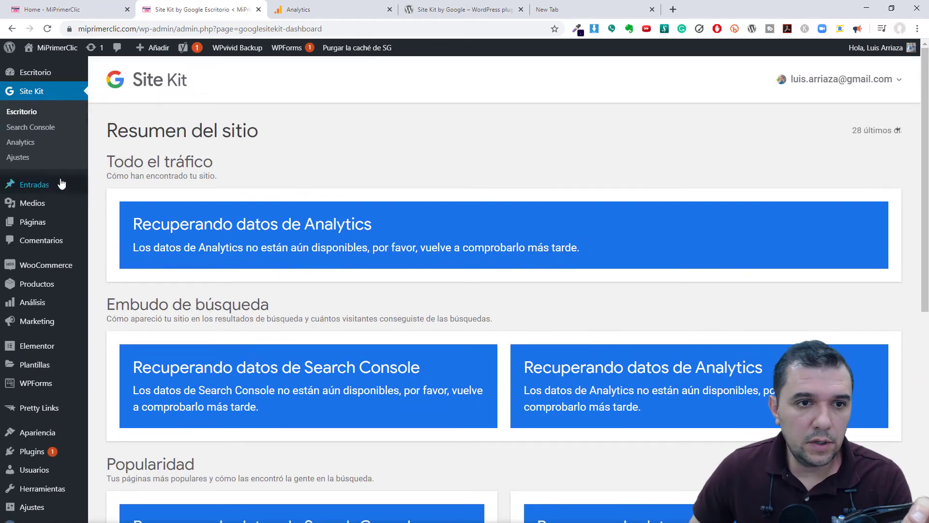
click(17, 145)
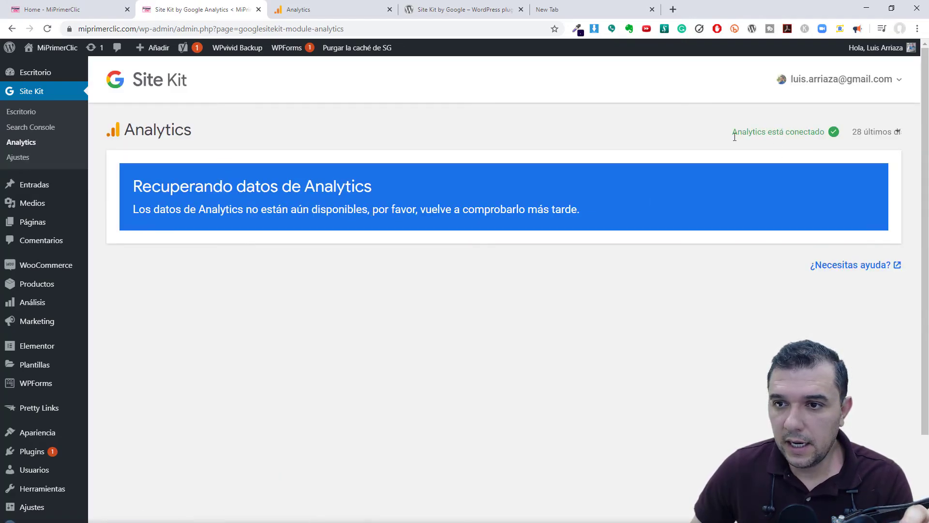
drag(734, 136, 825, 131)
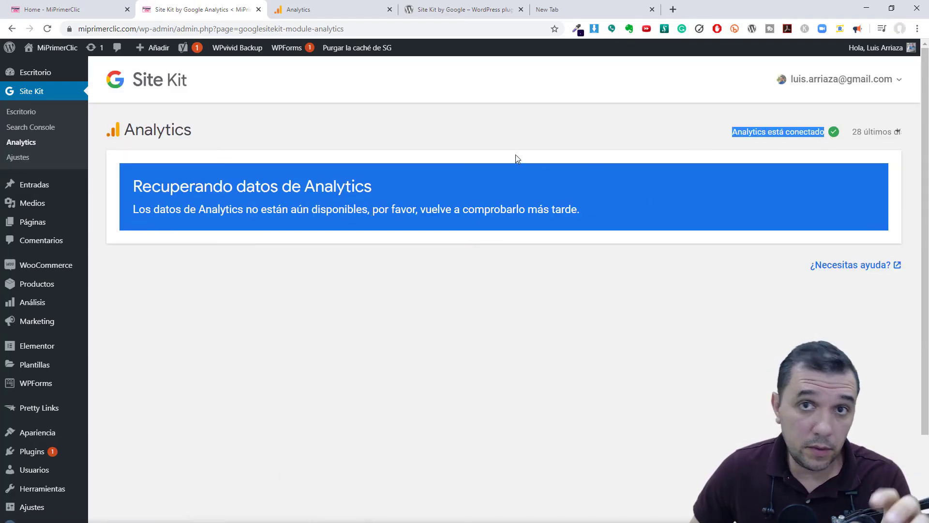
Open the connected Analytics service's settings for editing and examine the account, property, view, code placement and exclusion options
click(19, 160)
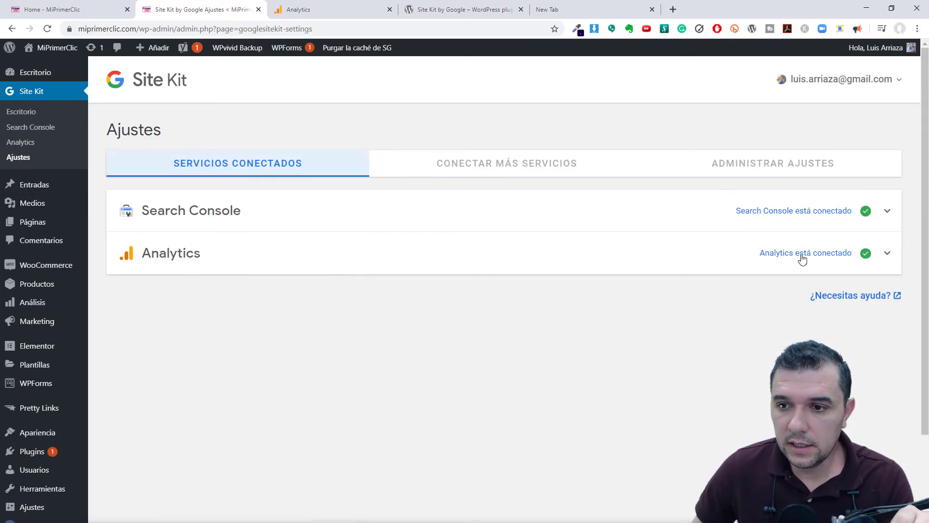
click(887, 253)
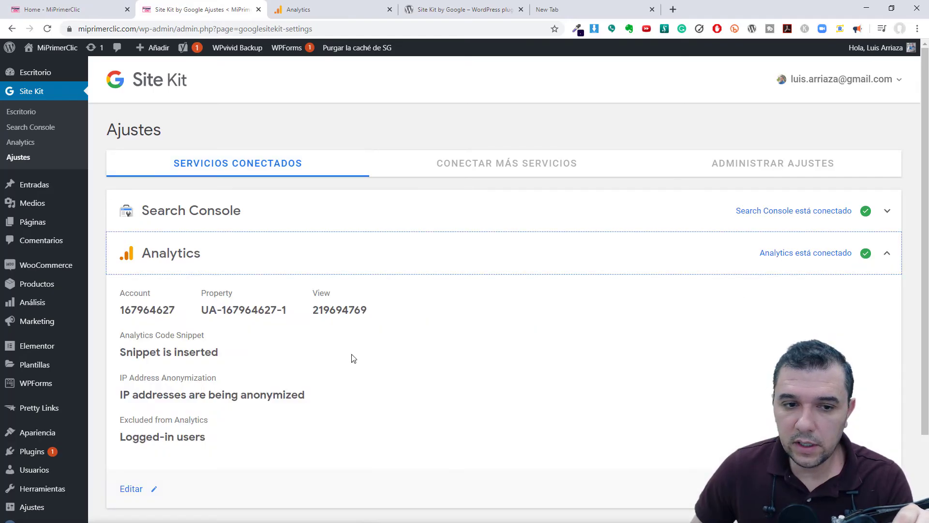
click(132, 492)
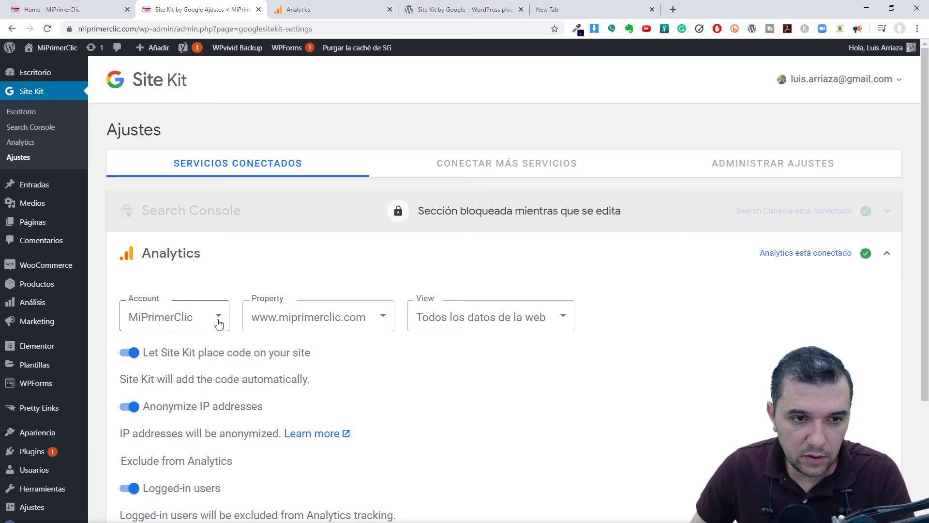
click(220, 316)
click(184, 468)
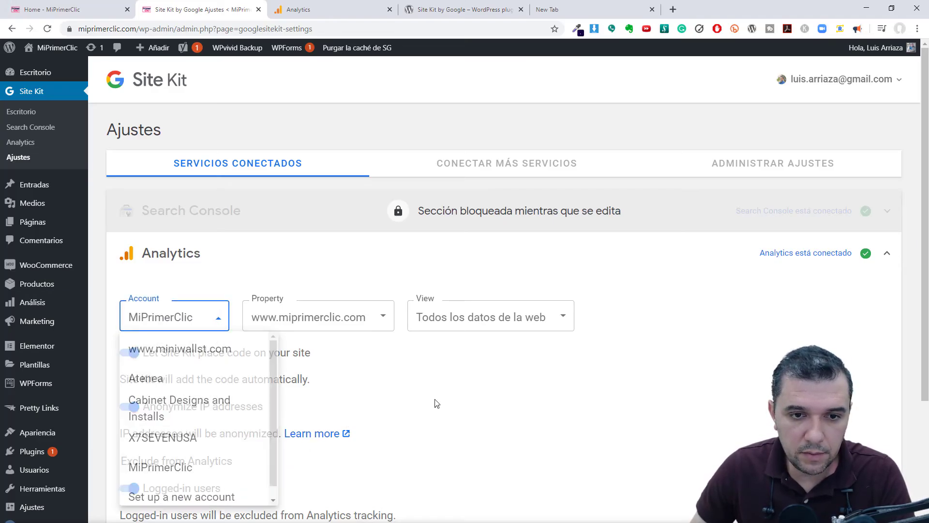
click(381, 317)
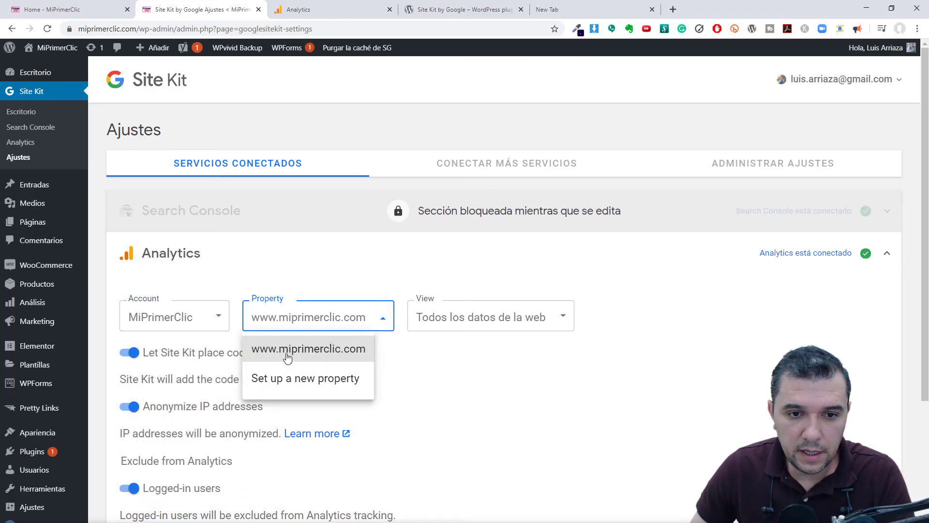
click(509, 370)
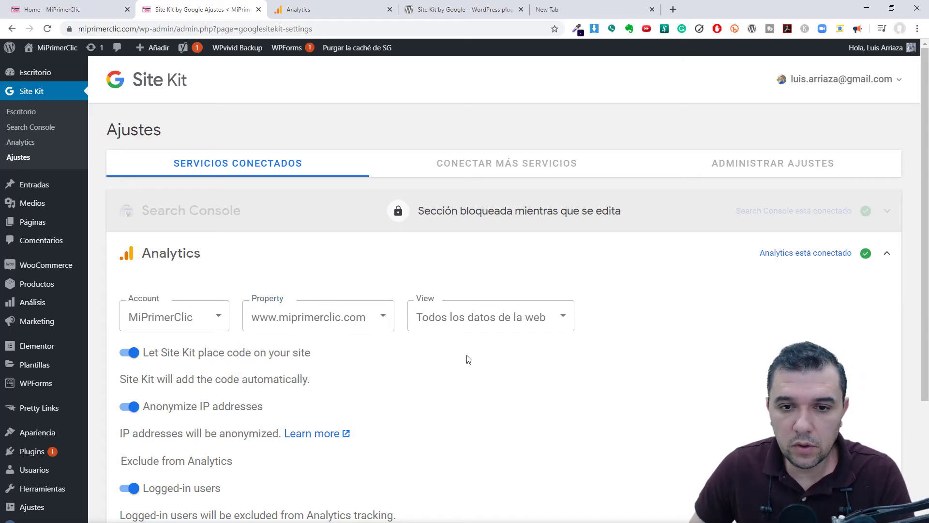
click(557, 317)
click(670, 316)
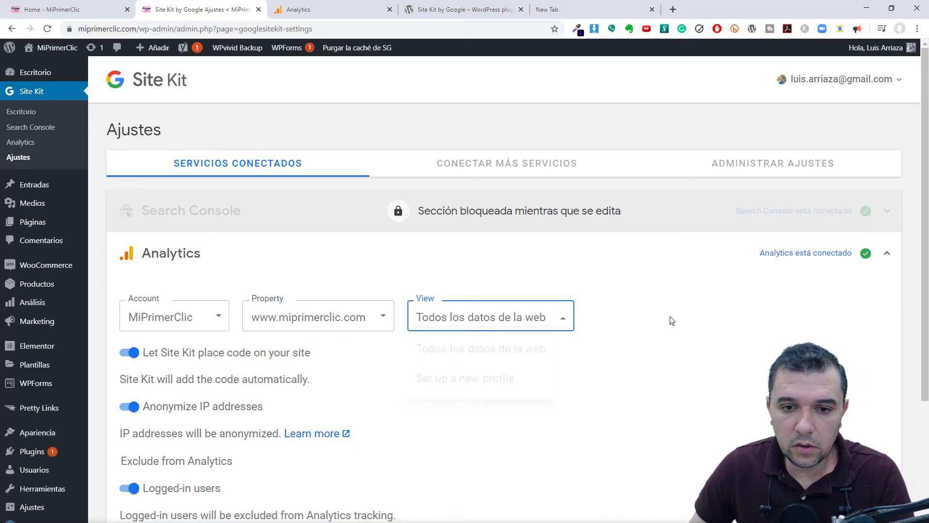
scroll(375, 329, down, 3)
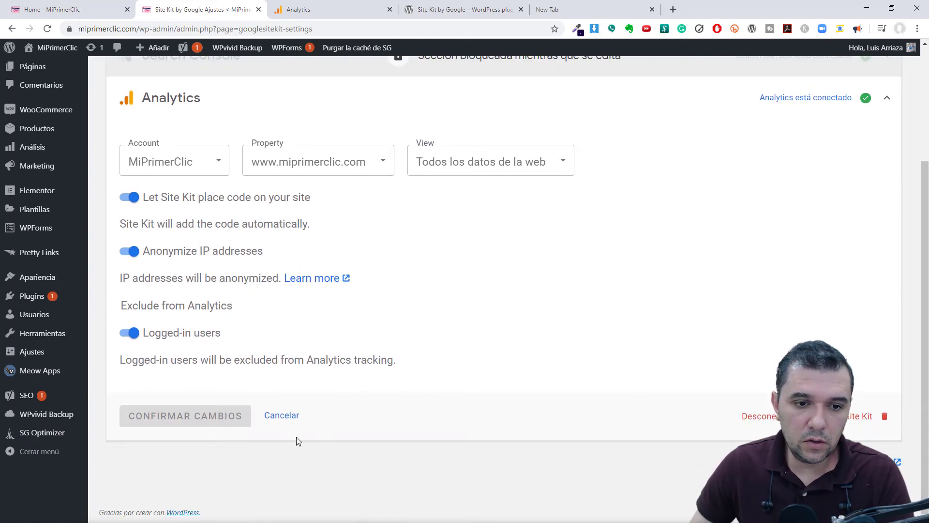
scroll(296, 437, up, 3)
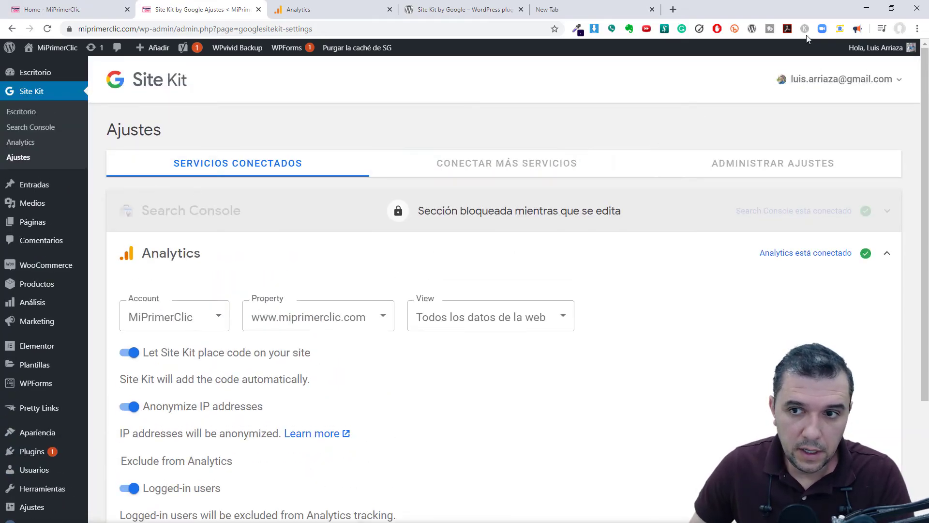
Leave the settings for the Site Kit dashboard and open analytics.google.com in the empty browser tab
click(21, 112)
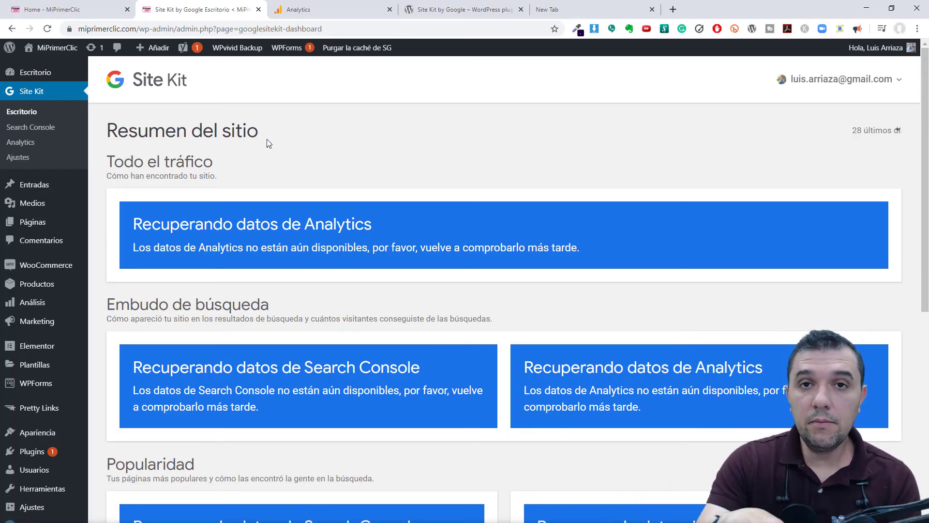
click(555, 10)
text(ana)
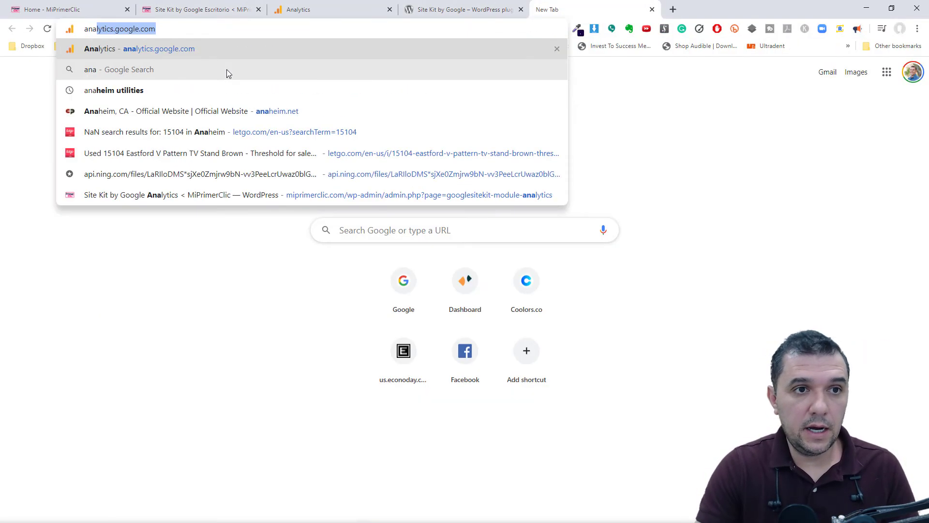
key(Return)
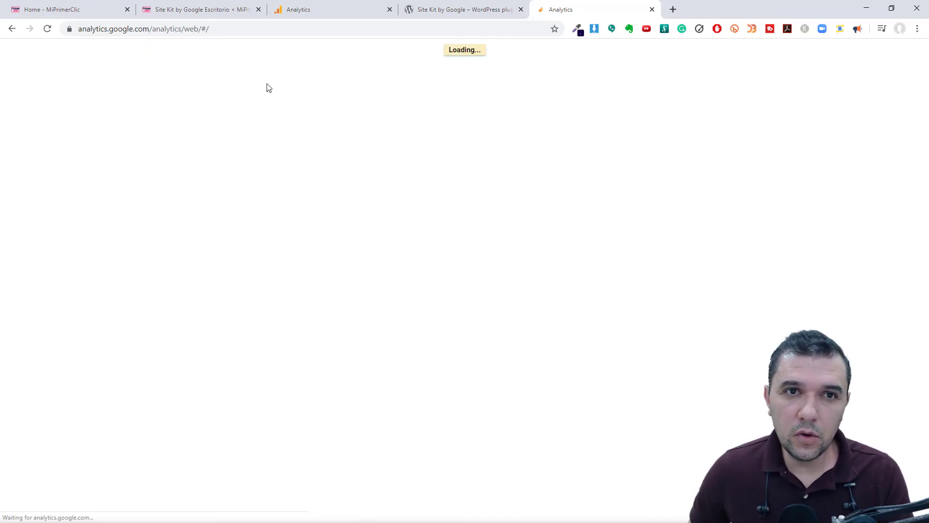
click(213, 14)
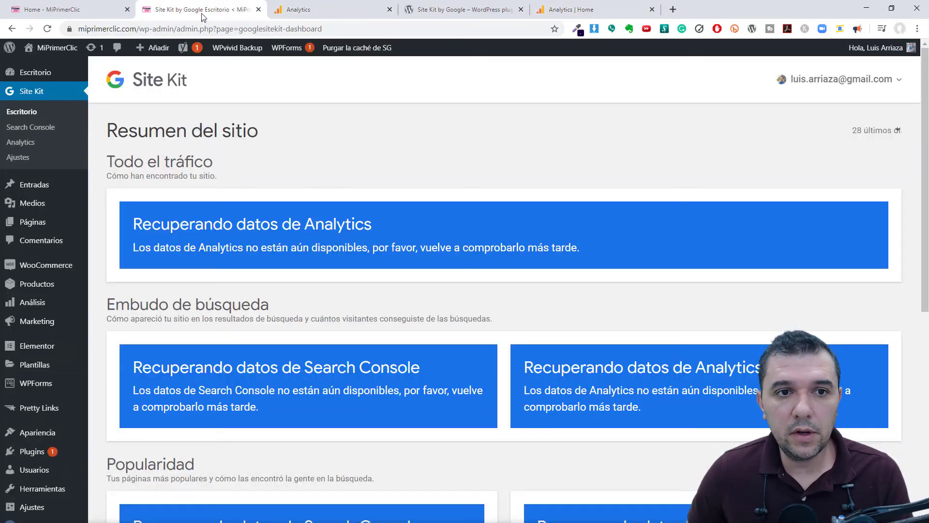
click(556, 10)
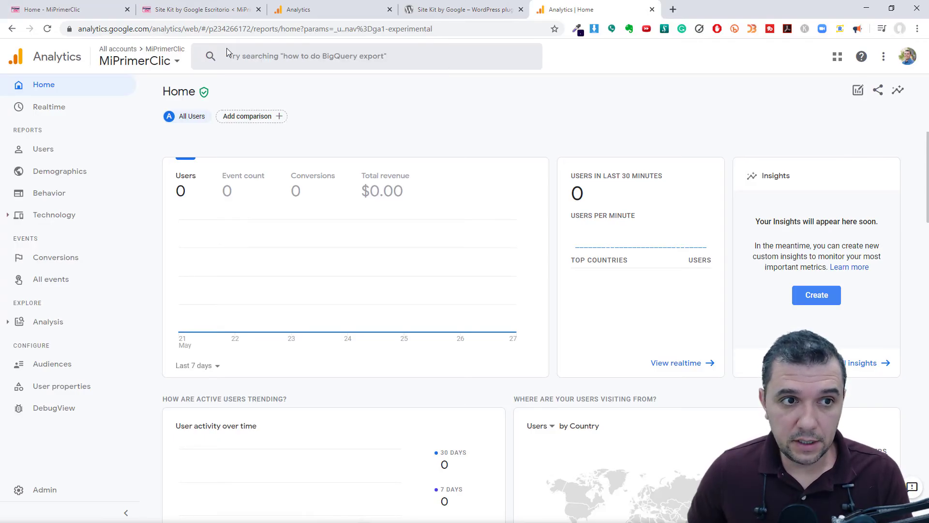
Switch Google Analytics to the X7SEVENUSA account's All Web Site Data view and examine its home page reports
click(176, 58)
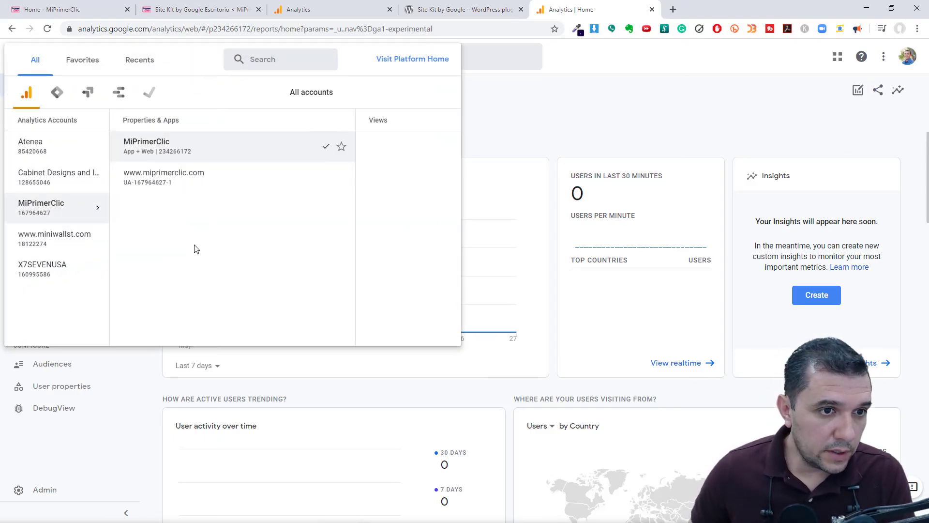
click(50, 275)
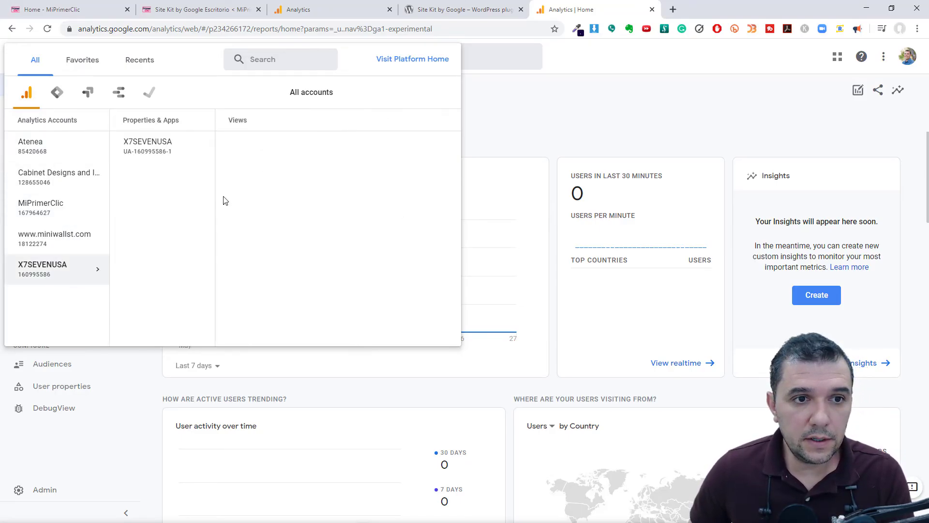
click(145, 145)
click(280, 150)
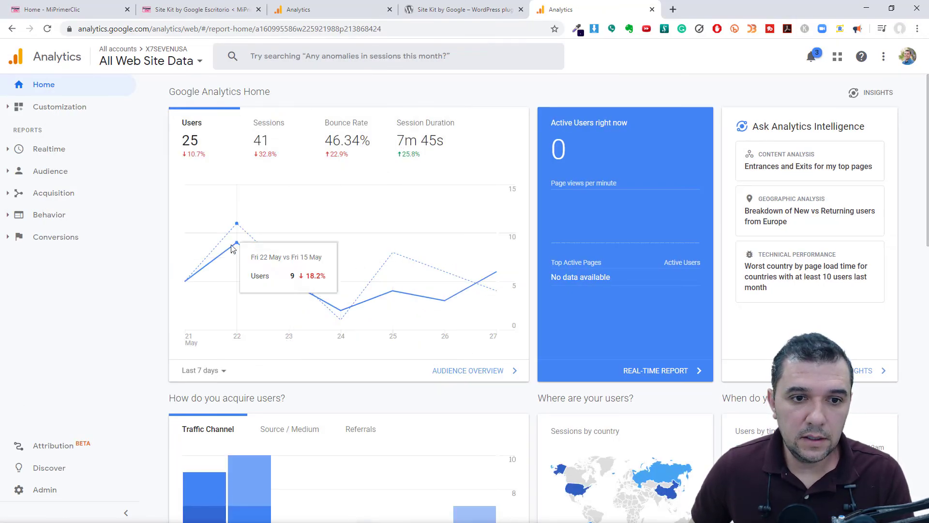
scroll(370, 367, down, 5)
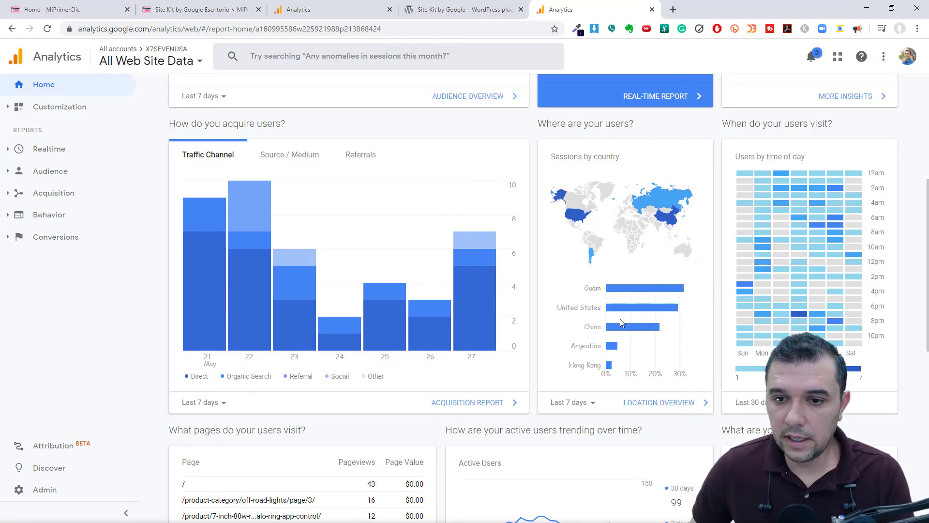
scroll(610, 304, down, 9)
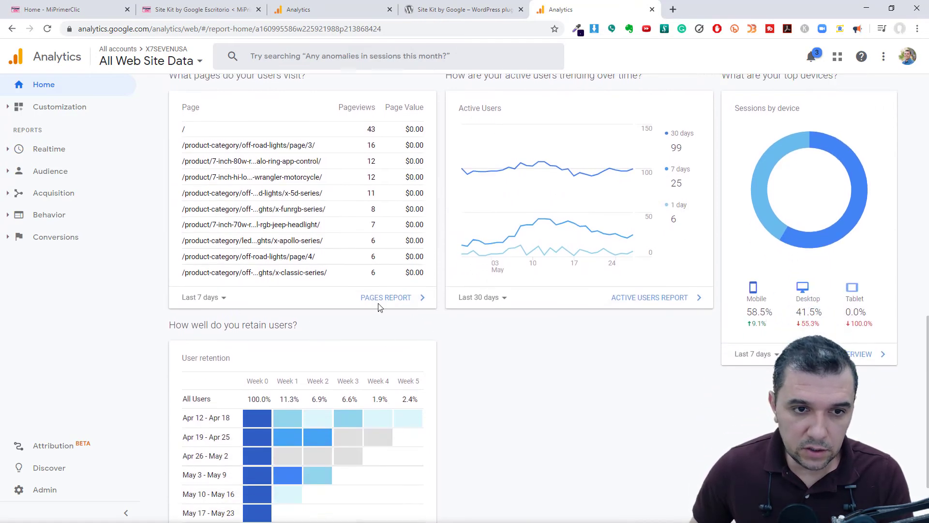
scroll(317, 348, up, 12)
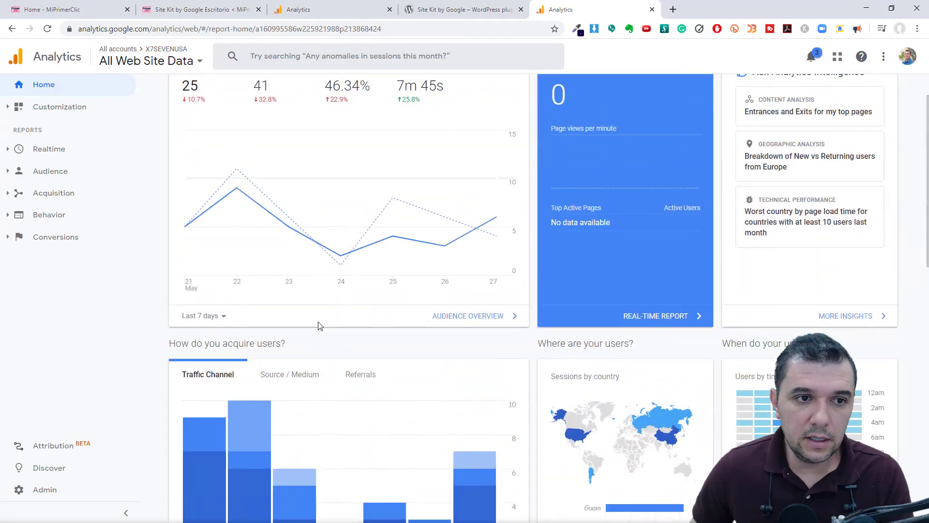
Return to the Site Kit dashboard in WordPress and review its sections down to the PageSpeed Insights activation offer
click(203, 9)
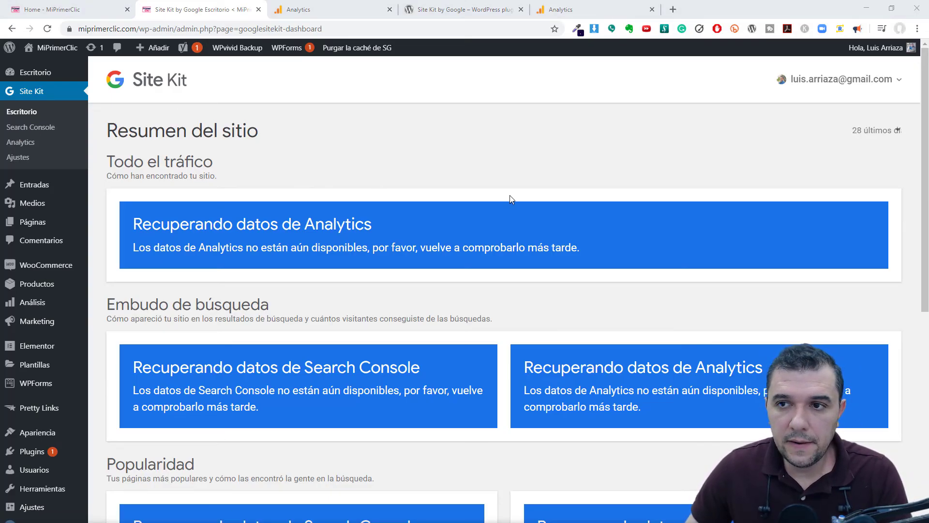
scroll(465, 274, down, 3)
scroll(464, 274, down, 4)
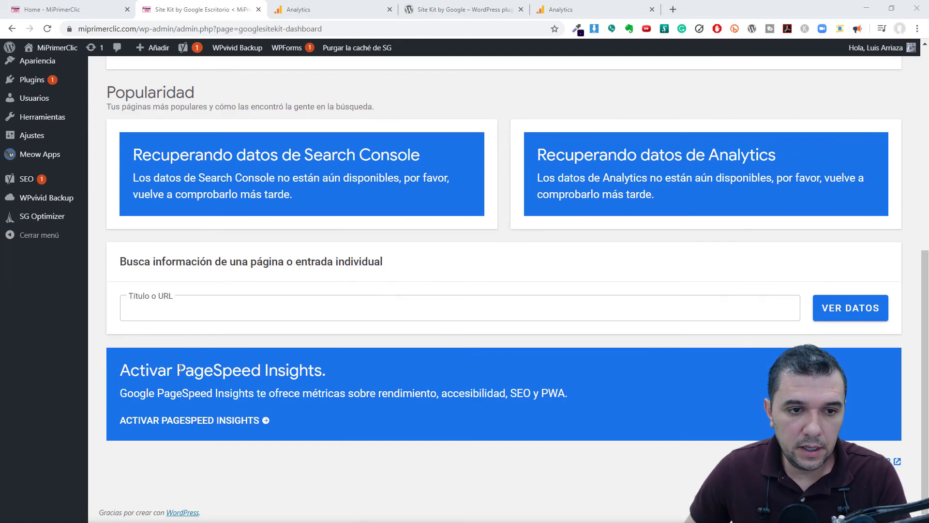
drag(329, 370, 177, 370)
scroll(283, 371, up, 8)
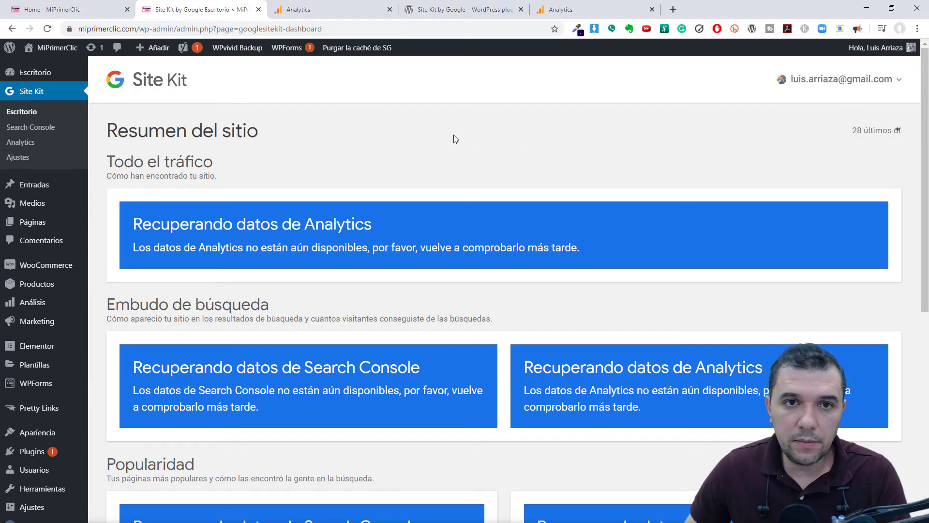
scroll(312, 286, down, 8)
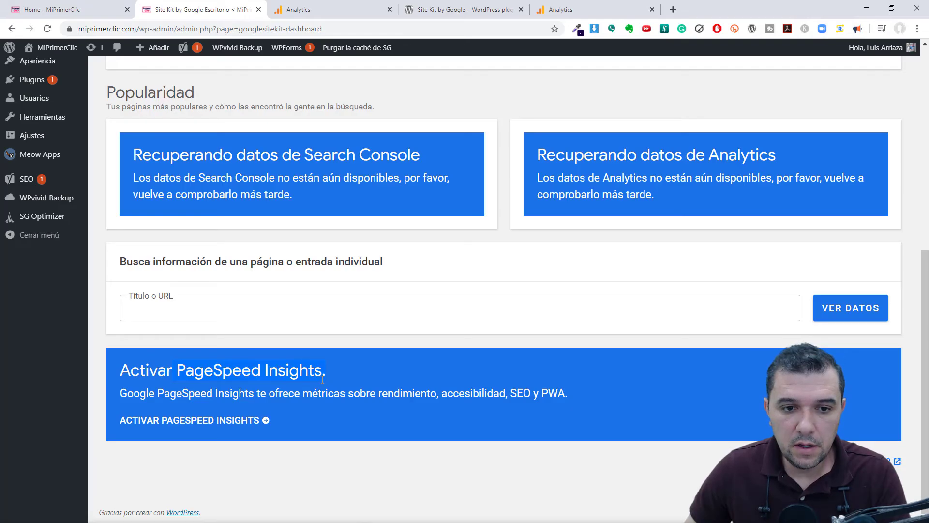
Activate PageSpeed Insights in Site Kit and dismiss its setup completion notice on the dashboard
click(195, 421)
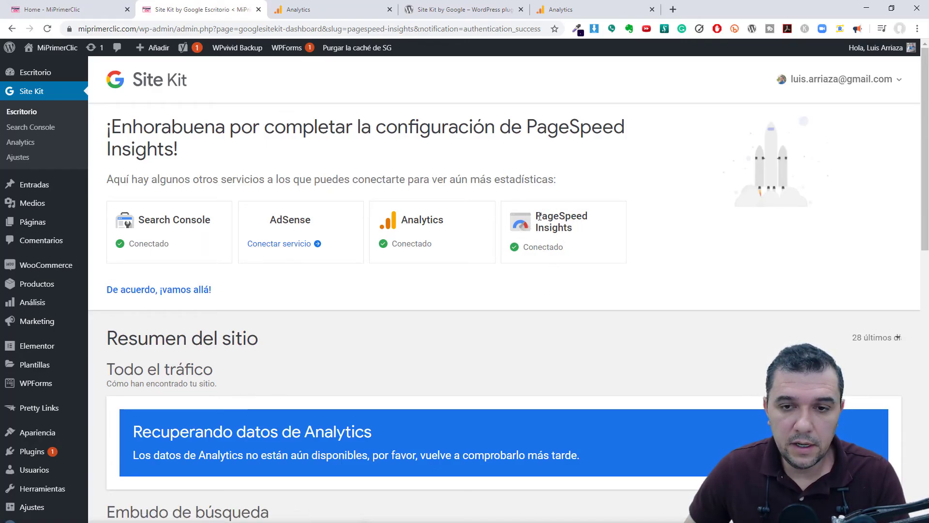
drag(121, 127, 595, 116)
click(460, 301)
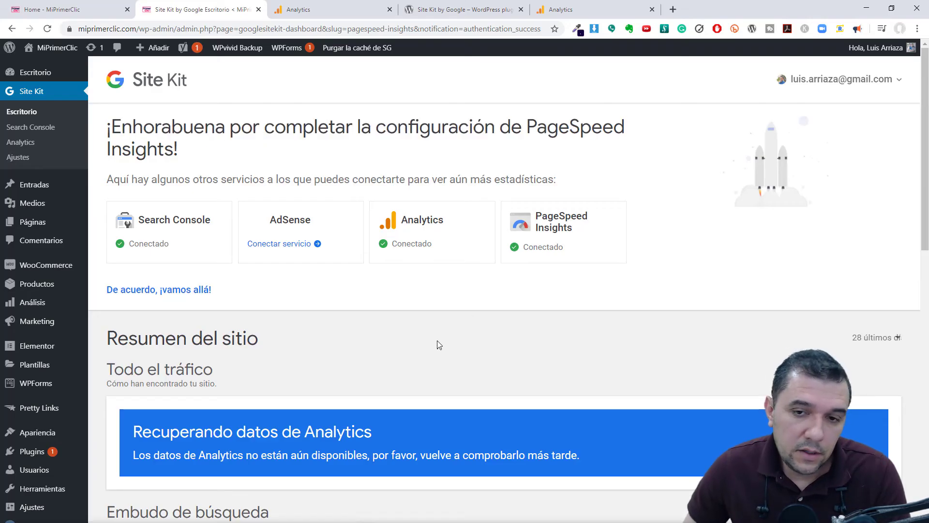
scroll(422, 350, down, 1)
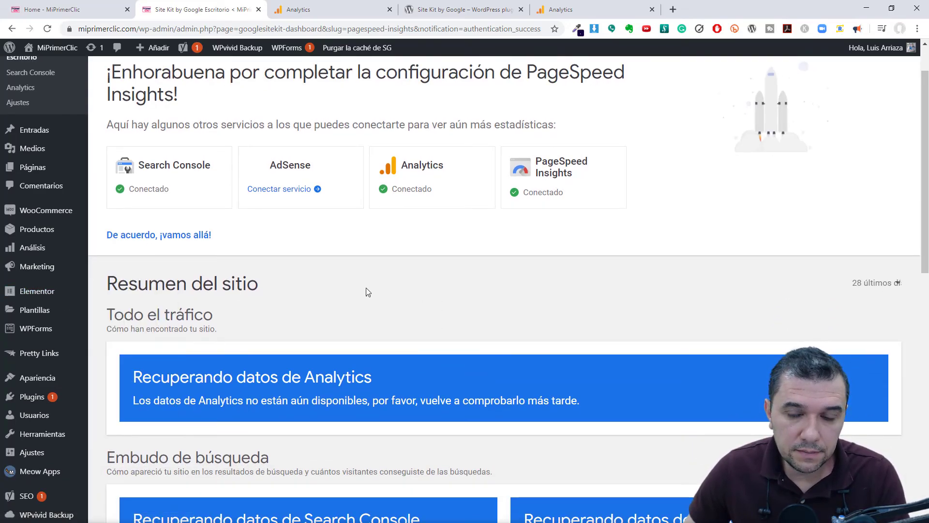
scroll(291, 291, up, 1)
click(196, 296)
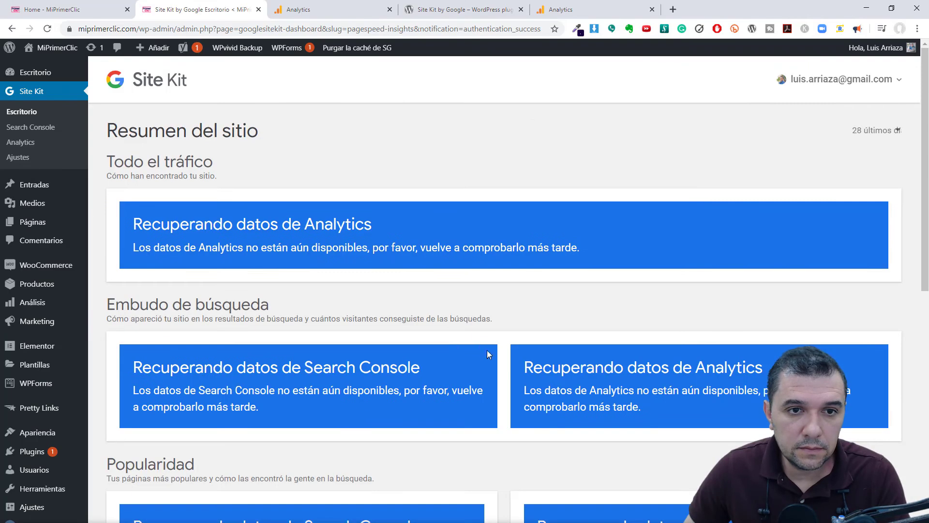
Examine the dashboard's Velocidad section, comparing the mobile and desktop scores, the rating scale and the time until interactive
scroll(489, 353, down, 6)
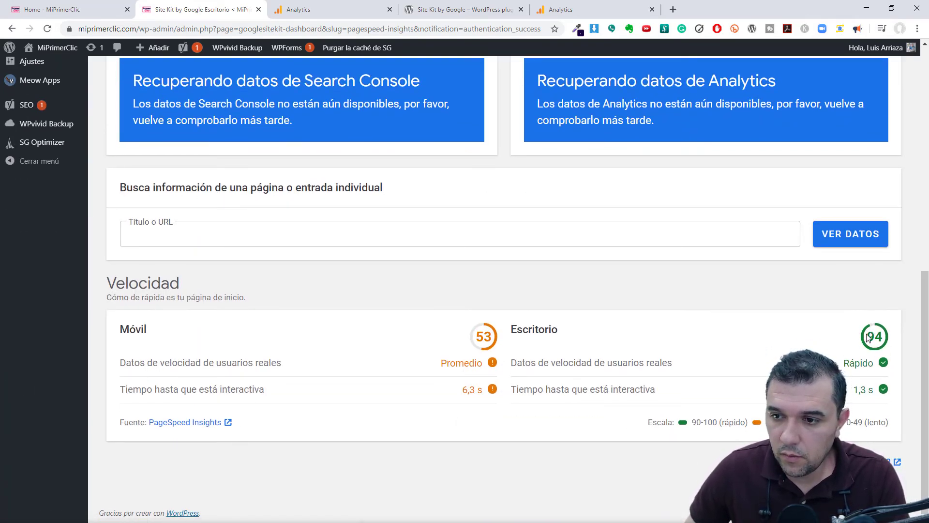
drag(871, 336, 890, 354)
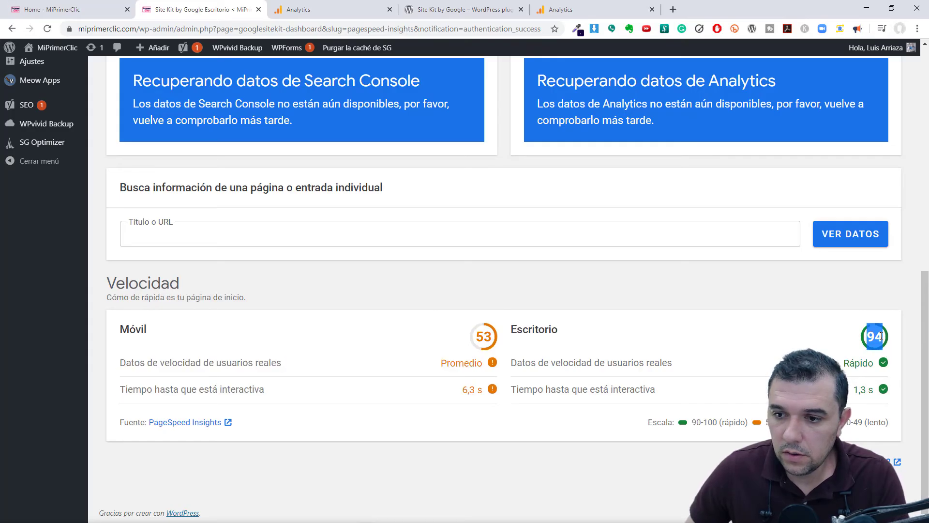
double_click(875, 337)
click(880, 336)
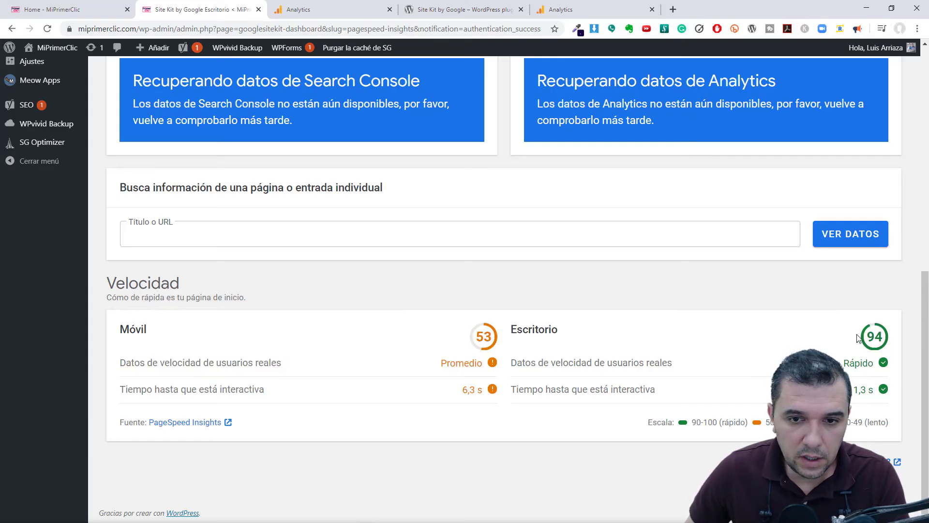
drag(520, 333, 558, 333)
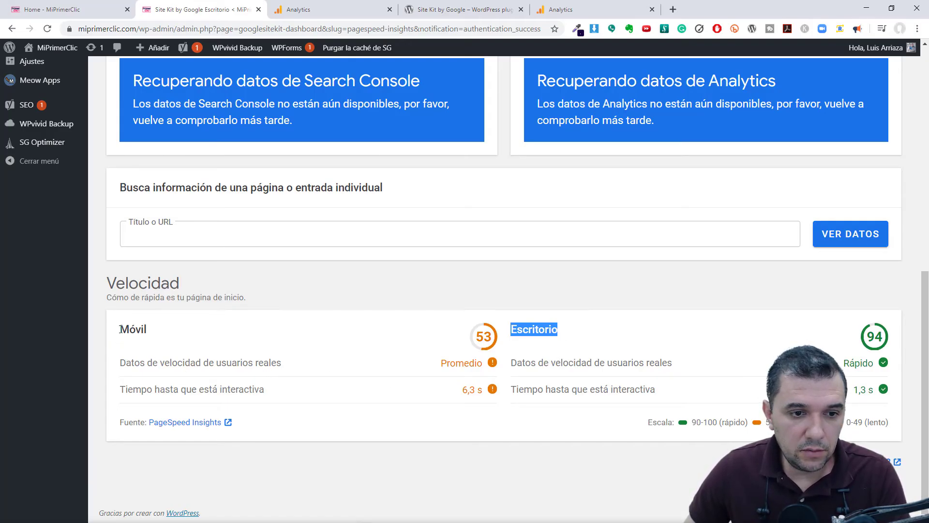
double_click(133, 329)
double_click(487, 336)
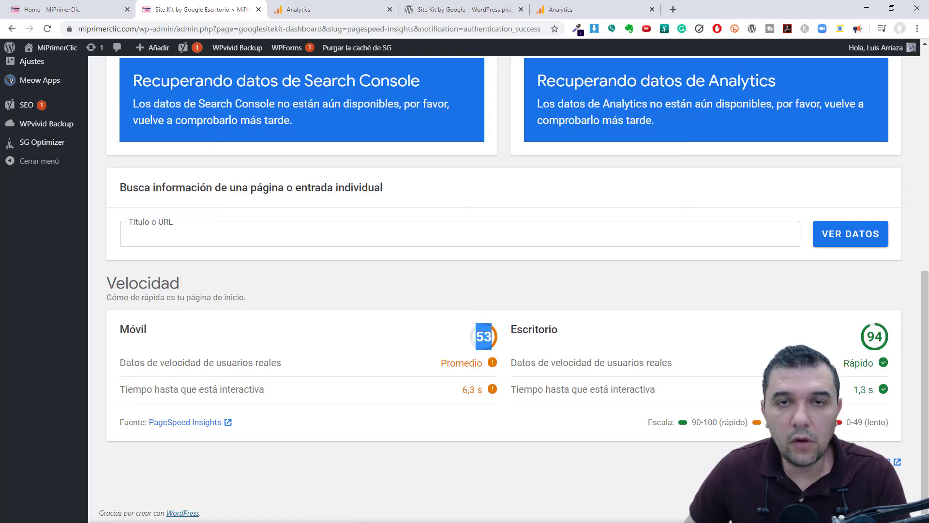
click(605, 326)
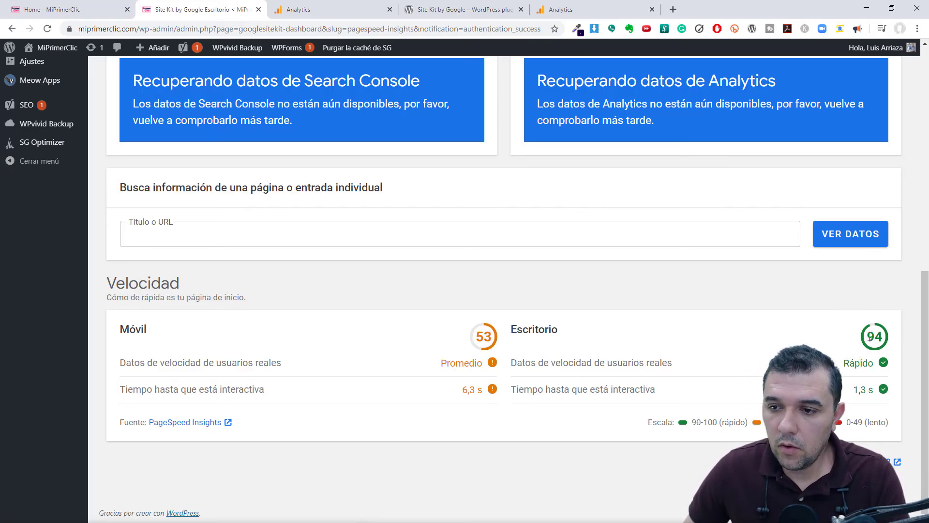
drag(866, 337, 887, 340)
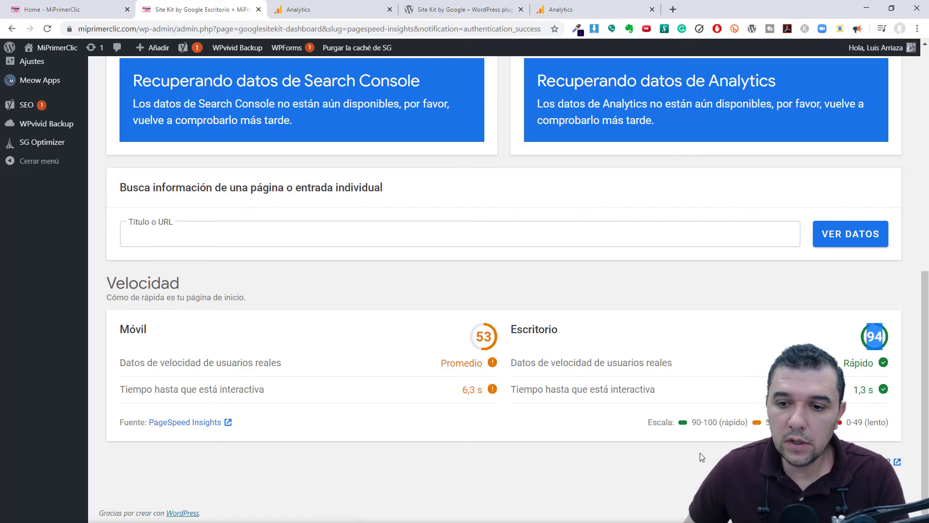
drag(692, 423, 746, 422)
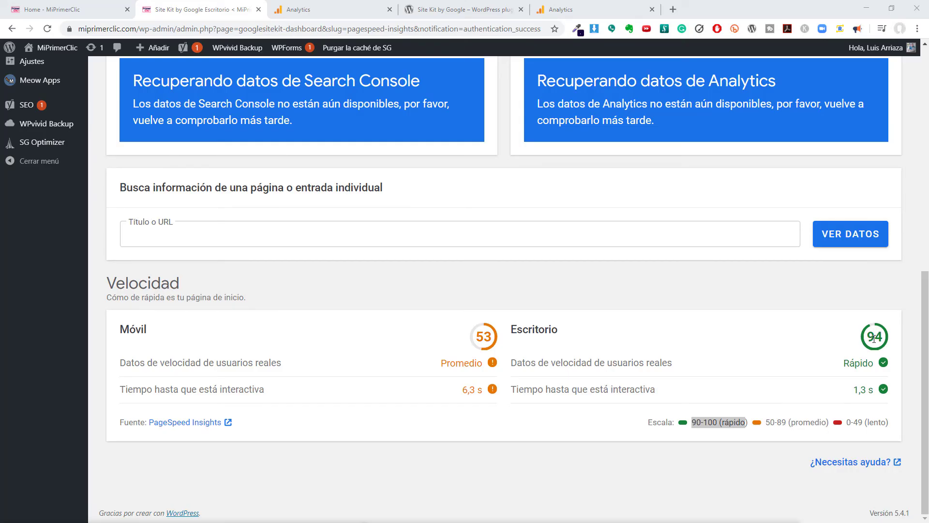
drag(852, 390, 874, 392)
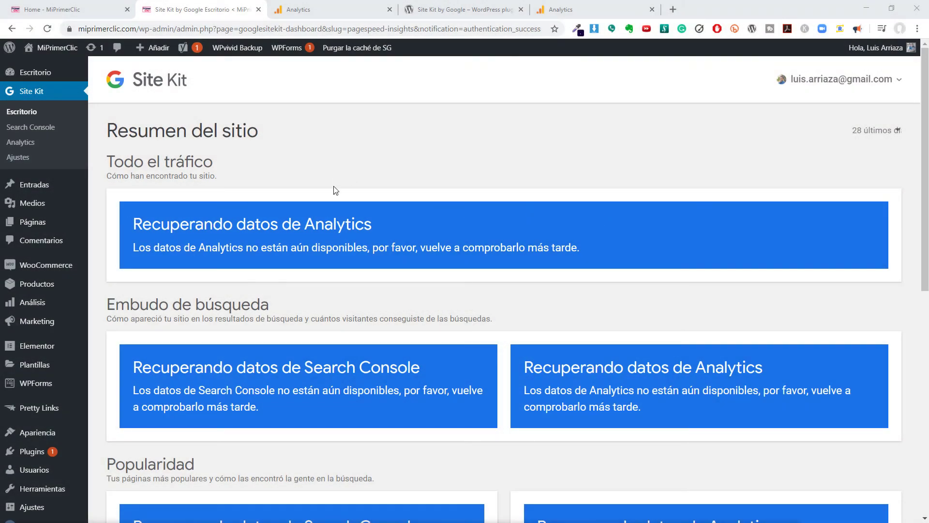
Open the Site Kit settings and review the additional services available to connect: AdSense, Optimize and Tag Manager
click(19, 160)
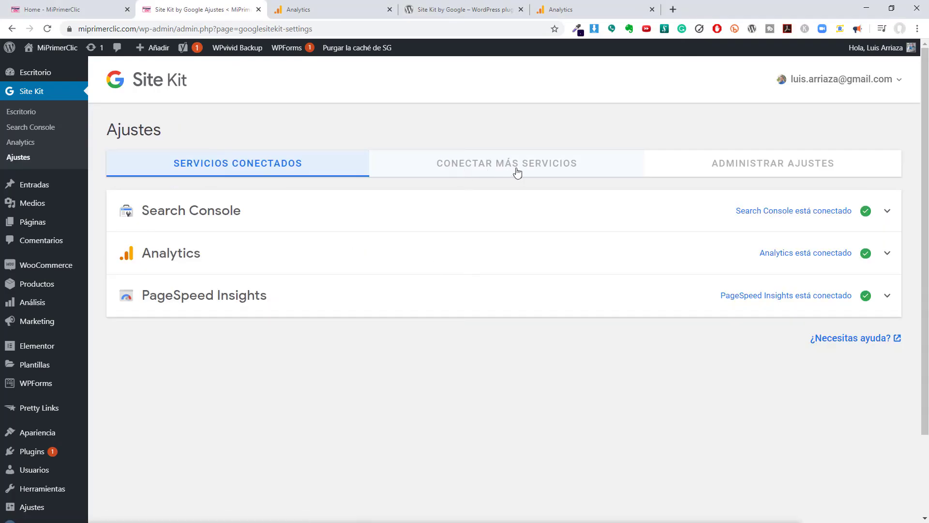
click(517, 171)
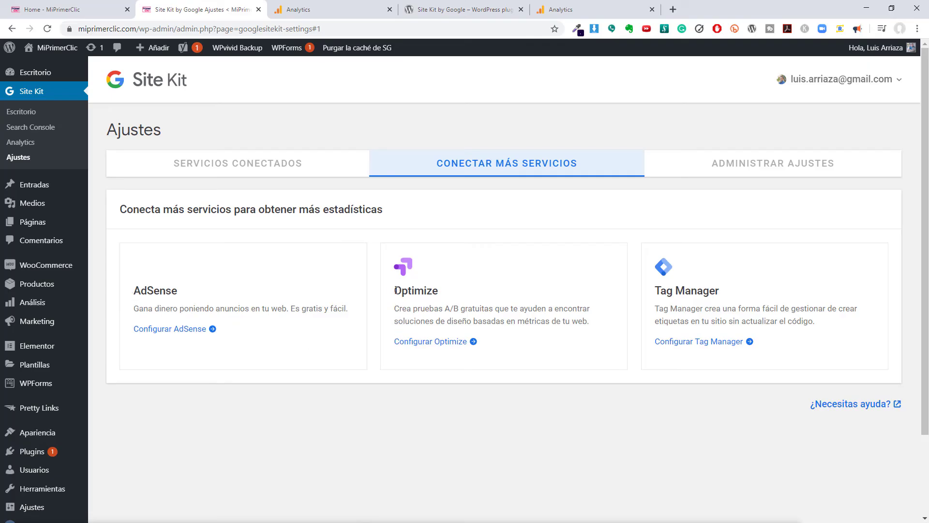
drag(392, 291, 439, 292)
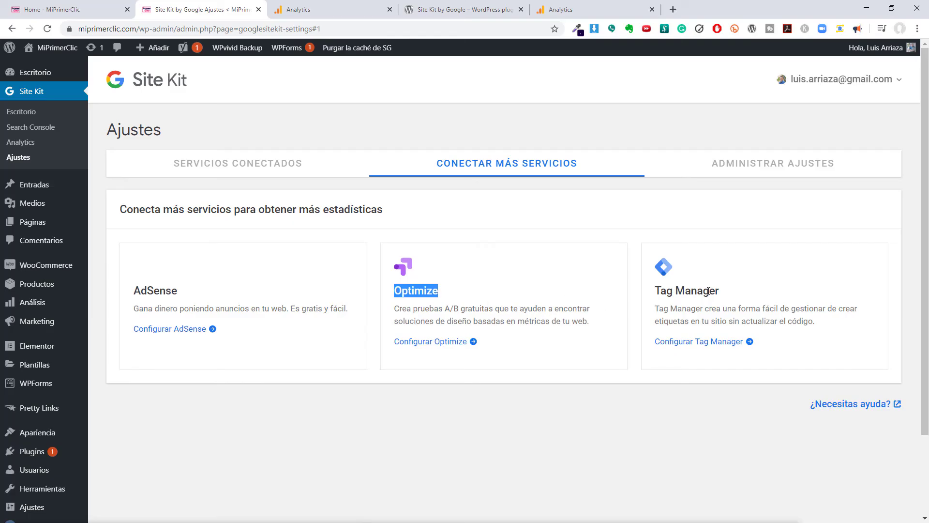
click(436, 317)
drag(394, 308, 489, 309)
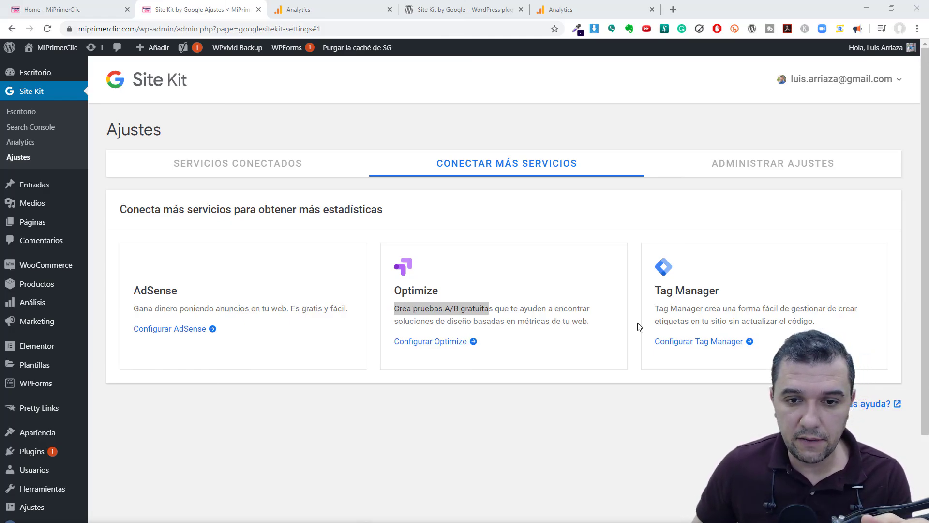
click(581, 339)
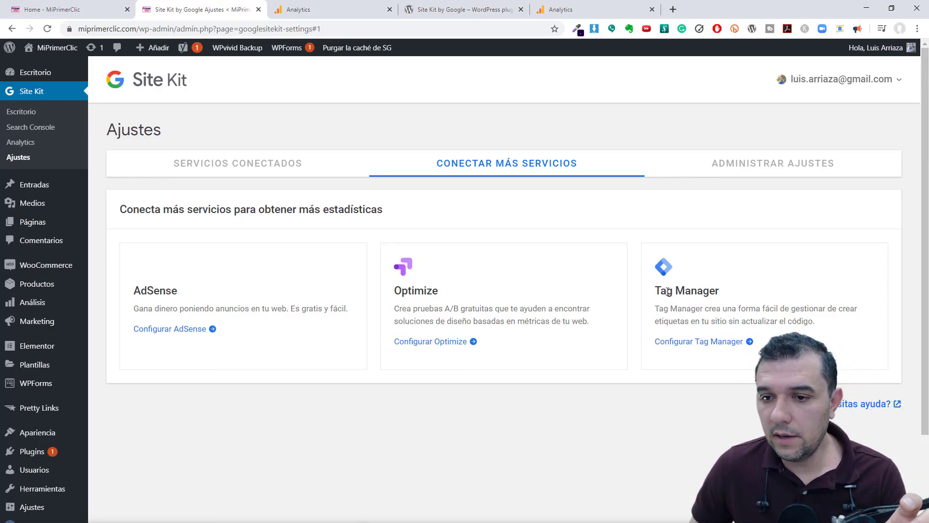
drag(659, 293, 716, 291)
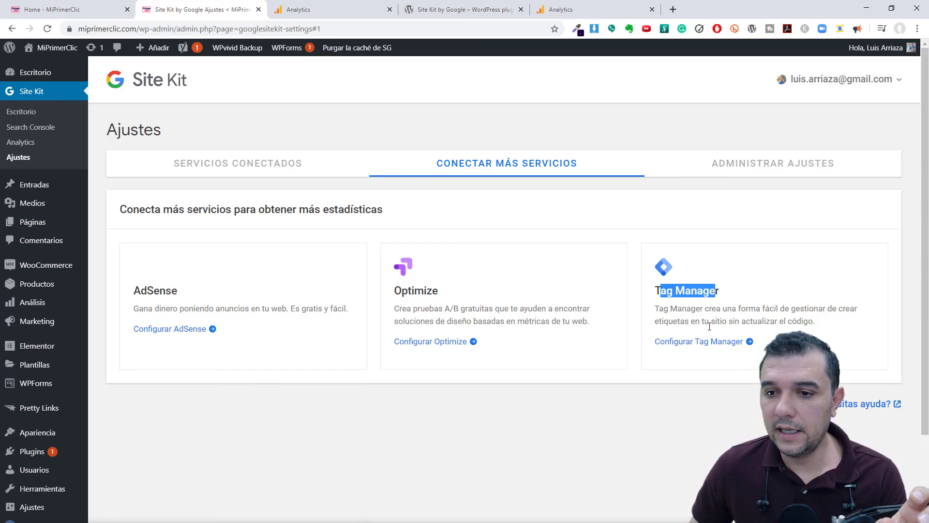
click(685, 320)
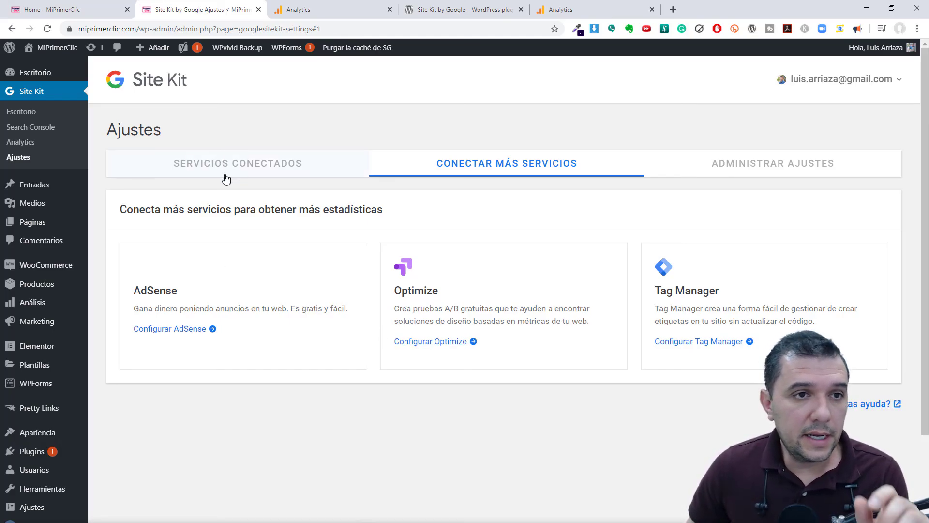
Switch to the site's public home page and inspect the Yoast SEO options for analyzing this page
click(67, 10)
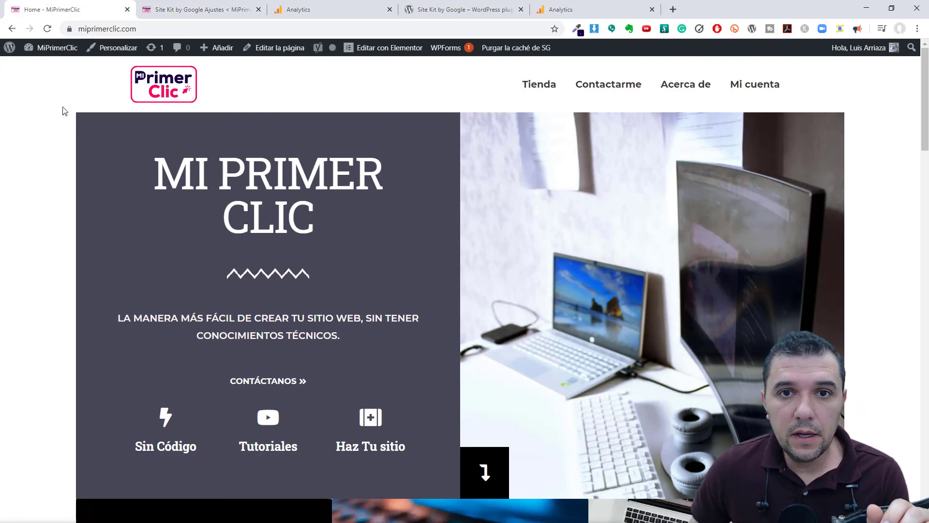
click(48, 30)
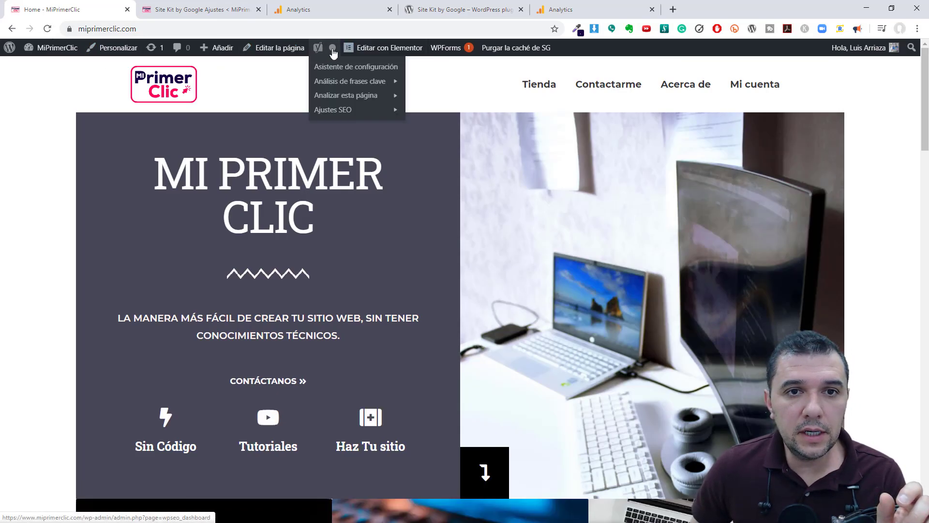
mouse_move(334, 50)
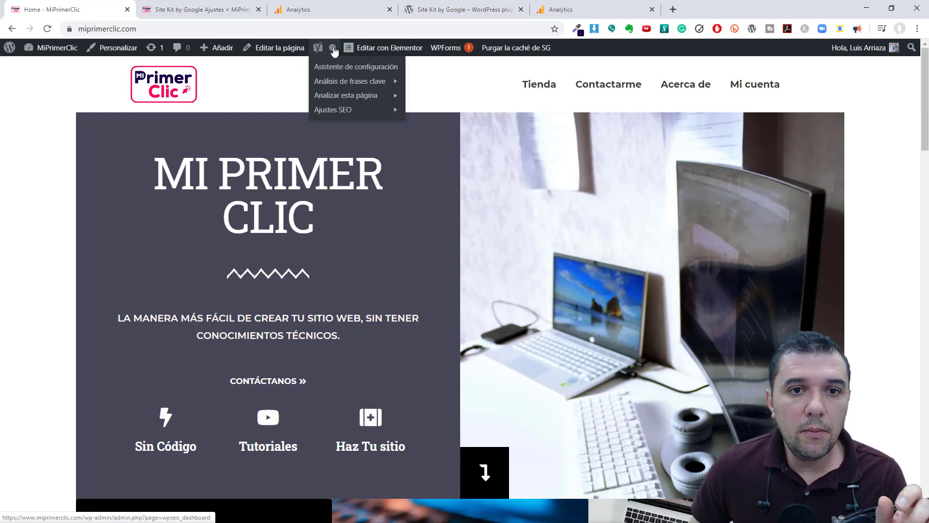
mouse_move(337, 98)
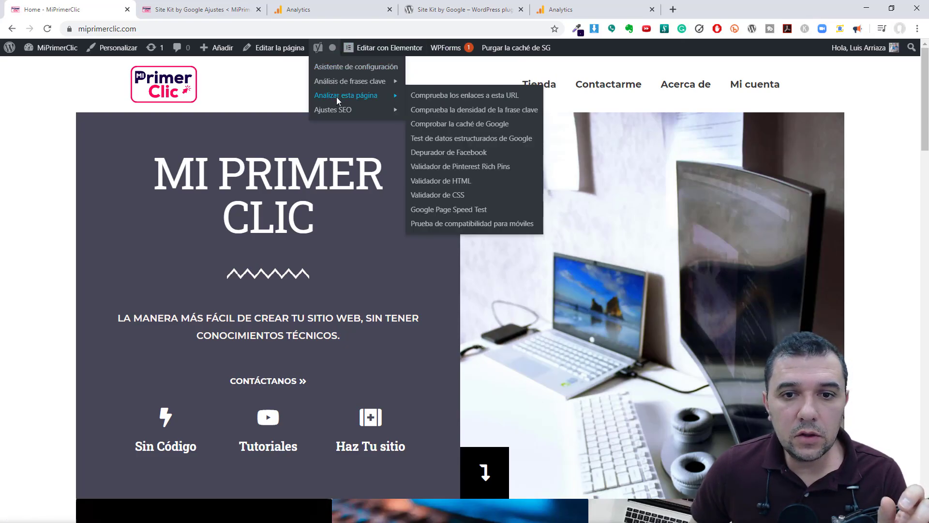